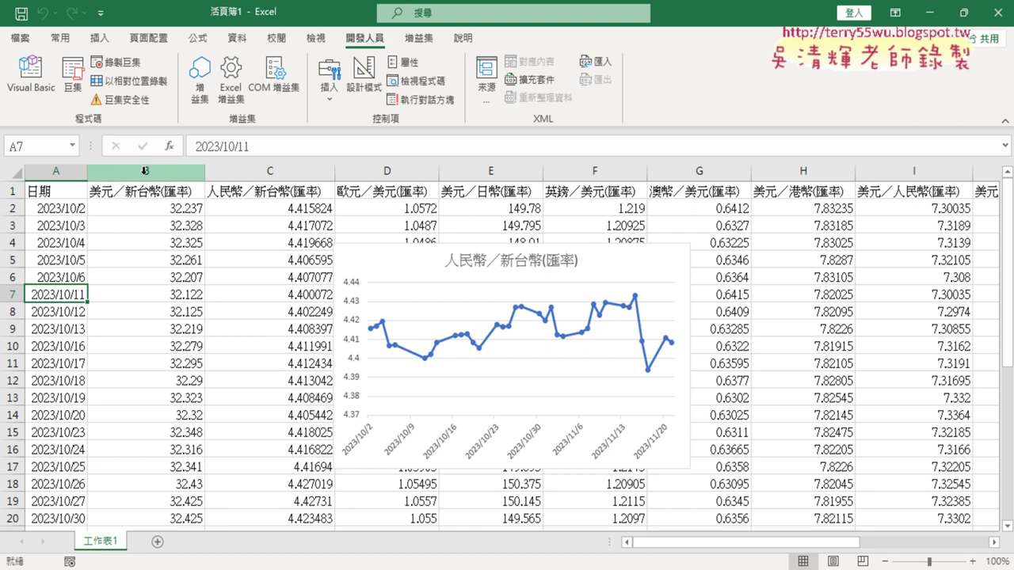
Step: Select rate columns B and F–K, then select the untitled chart below the 美元／新台幣 chart
{"action": "left_click", "coordinate": [133, 170]}
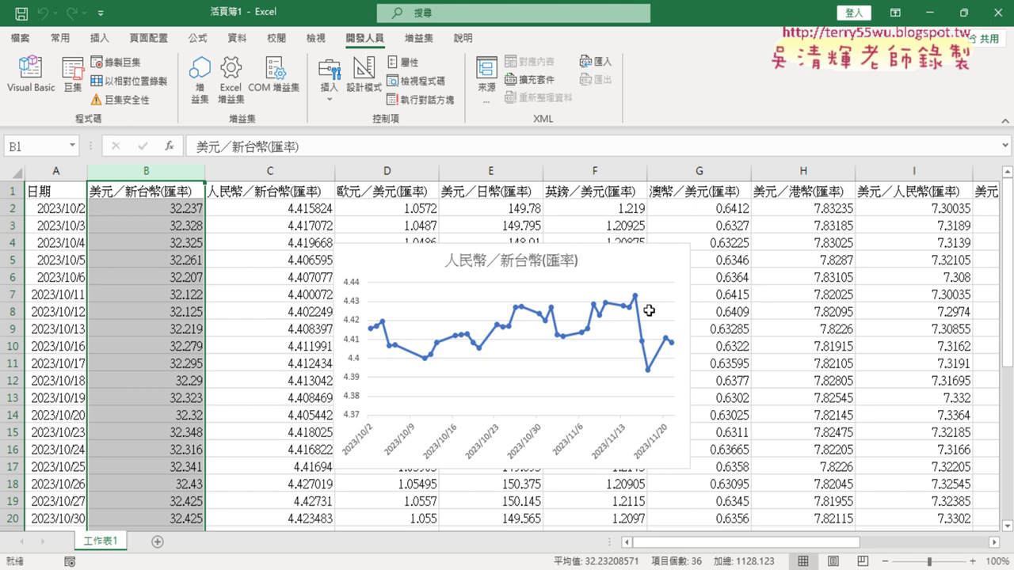
{"action": "left_click_drag", "start_coordinate": [776, 543], "coordinate": [837, 546]}
{"action": "left_click", "coordinate": [834, 173]}
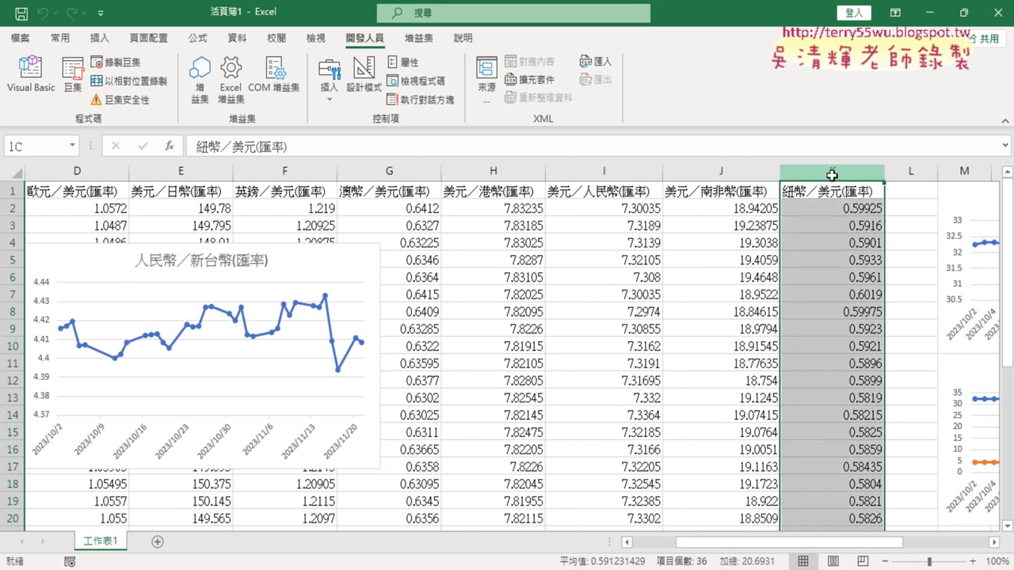
{"action": "left_click_drag", "start_coordinate": [834, 173], "coordinate": [328, 167]}
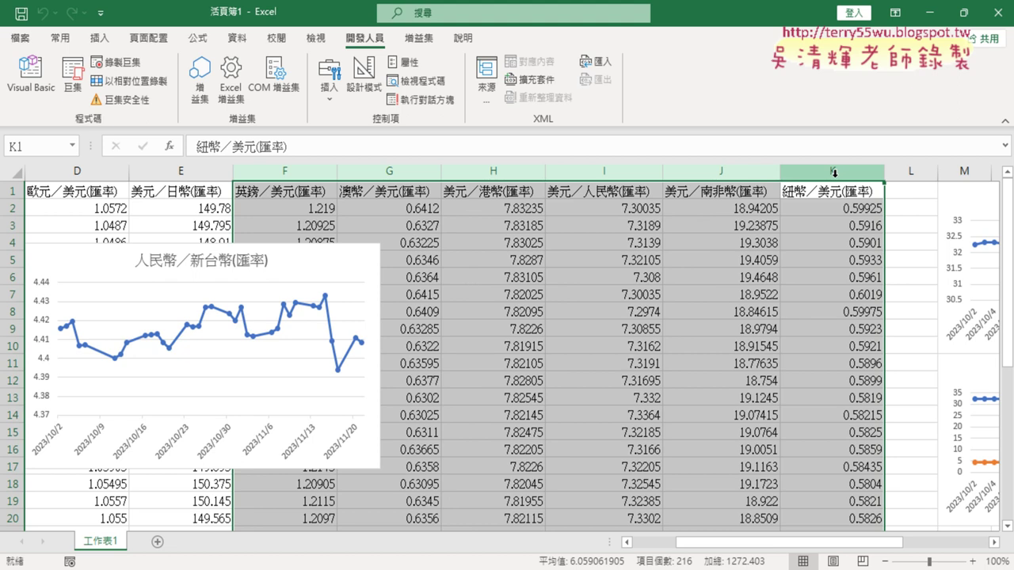
{"action": "left_click_drag", "start_coordinate": [871, 548], "coordinate": [954, 547]}
{"action": "left_click", "coordinate": [688, 377]}
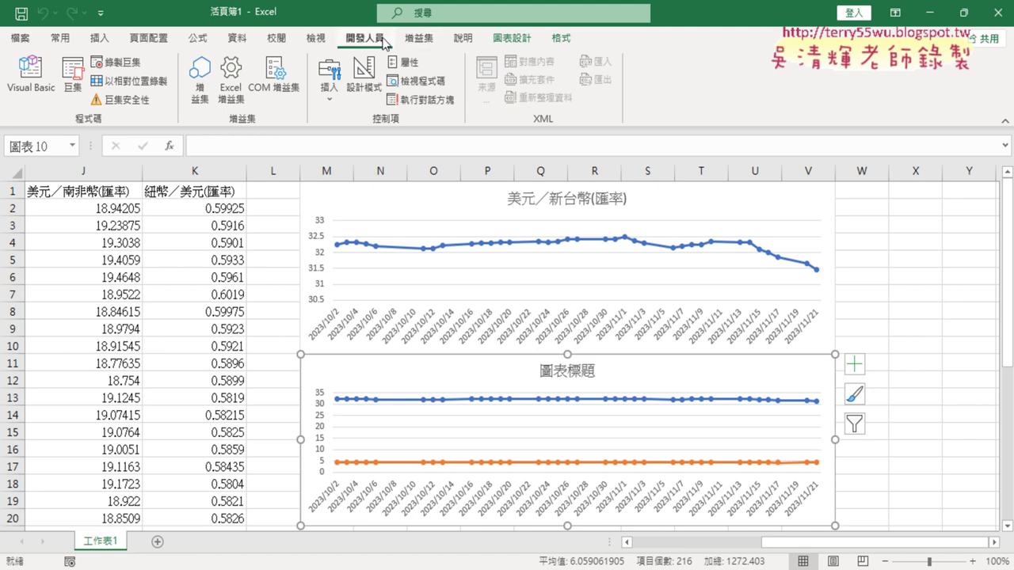
Step: Open Module2 in the VBA editor and highlight M11 and 工作表1 in the 人民幣折線圖 macro
{"action": "left_click", "coordinate": [36, 80]}
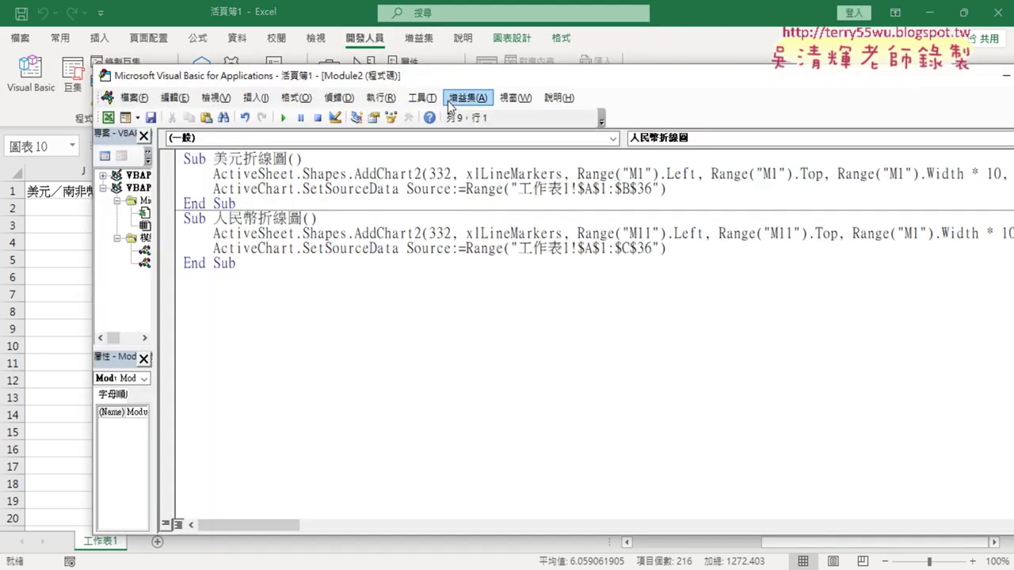
{"action": "left_click_drag", "start_coordinate": [475, 76], "coordinate": [336, 76]}
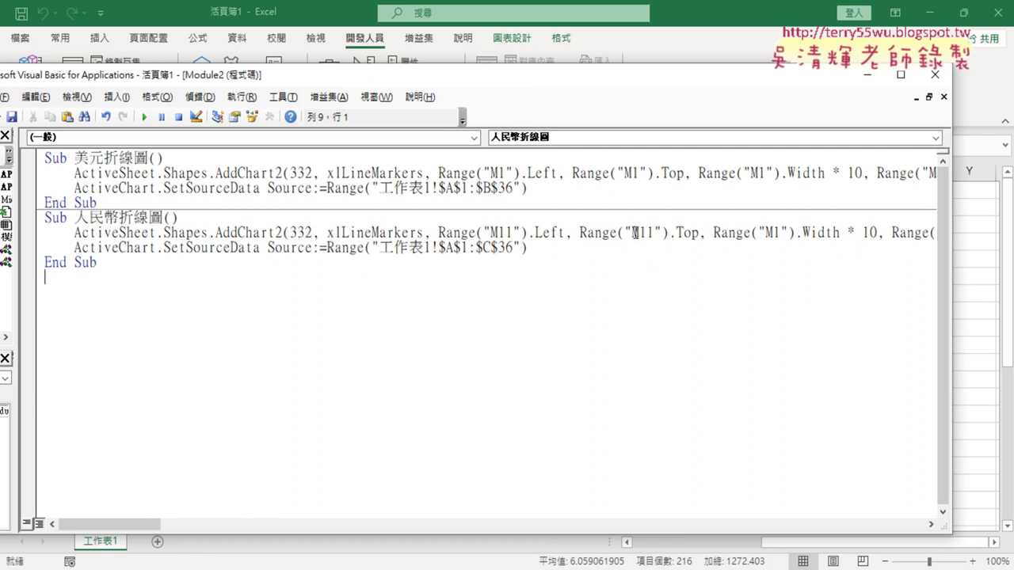
{"action": "left_click_drag", "start_coordinate": [632, 233], "coordinate": [655, 232]}
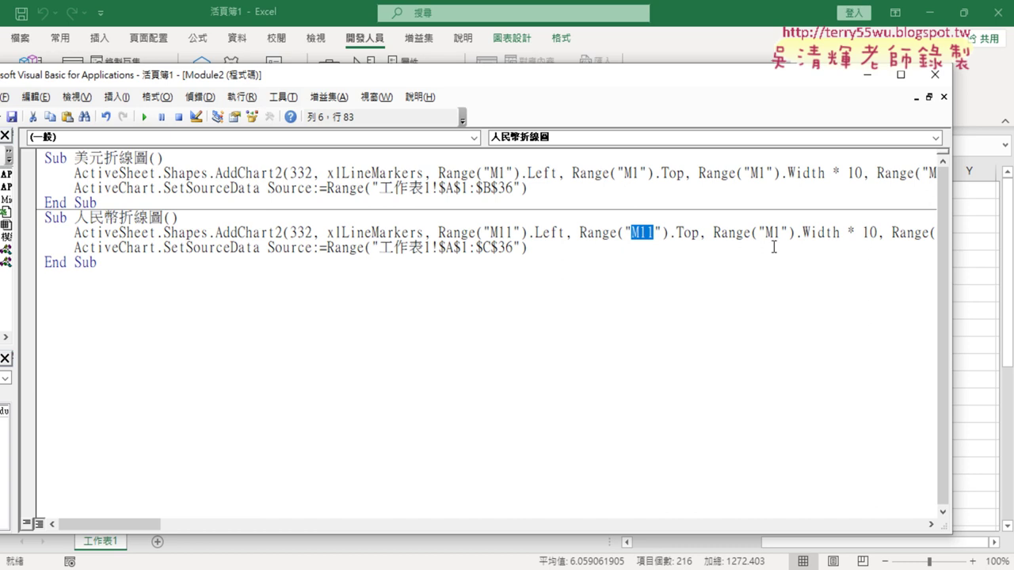
{"action": "left_click", "coordinate": [499, 233]}
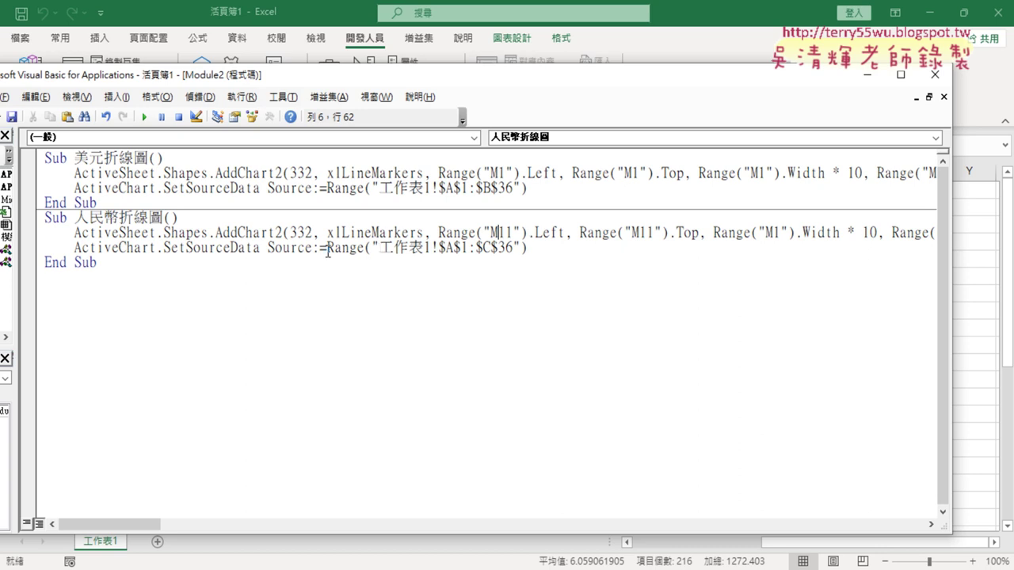
{"action": "left_click_drag", "start_coordinate": [325, 248], "coordinate": [432, 250]}
{"action": "left_click", "coordinate": [415, 250]}
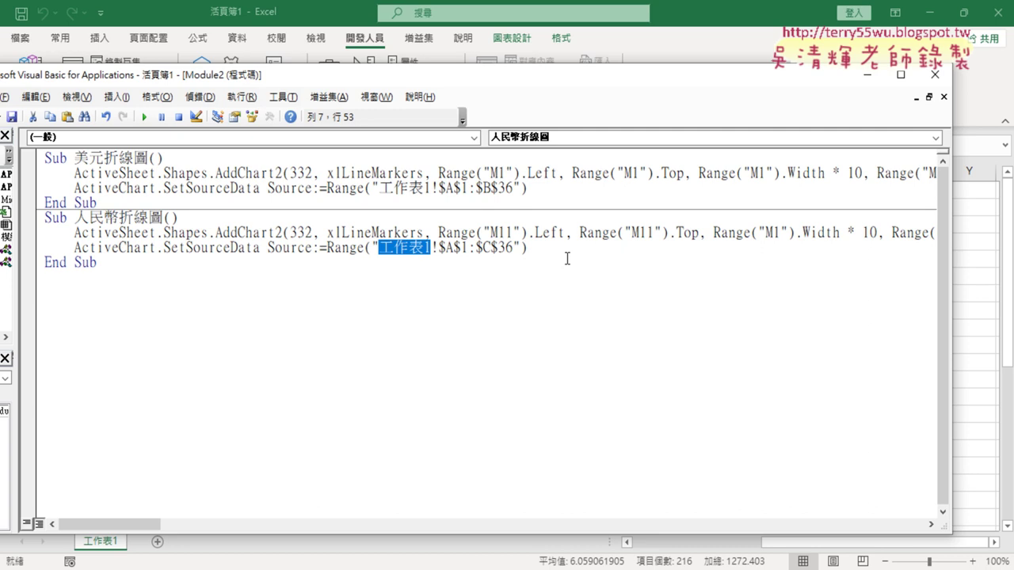
Step: Remove 工作表1! and every dollar sign so the 人民幣折線圖 source range reads A1:C36
{"action": "key", "text": "Delete"}
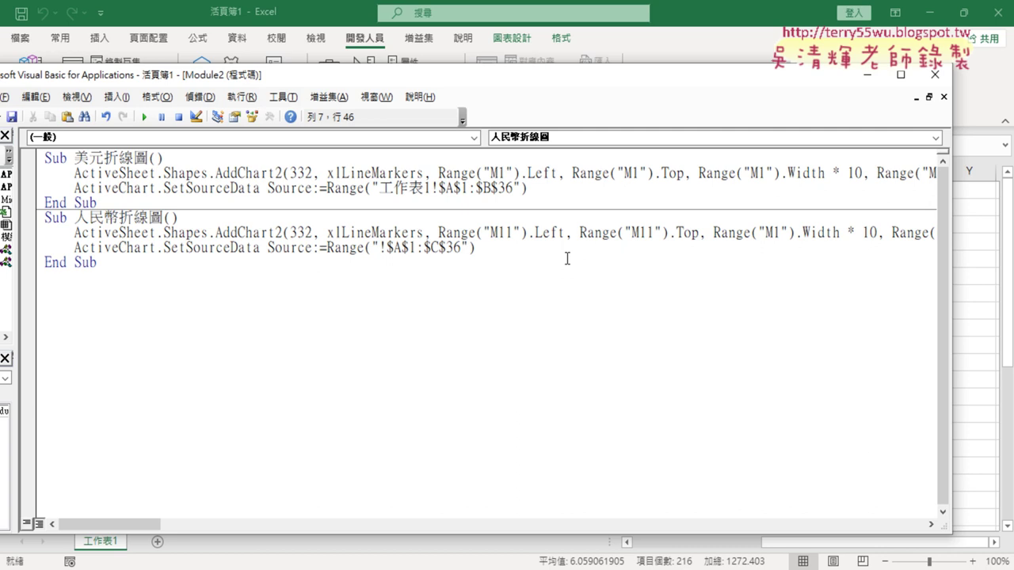
{"action": "key", "text": "Delete"}
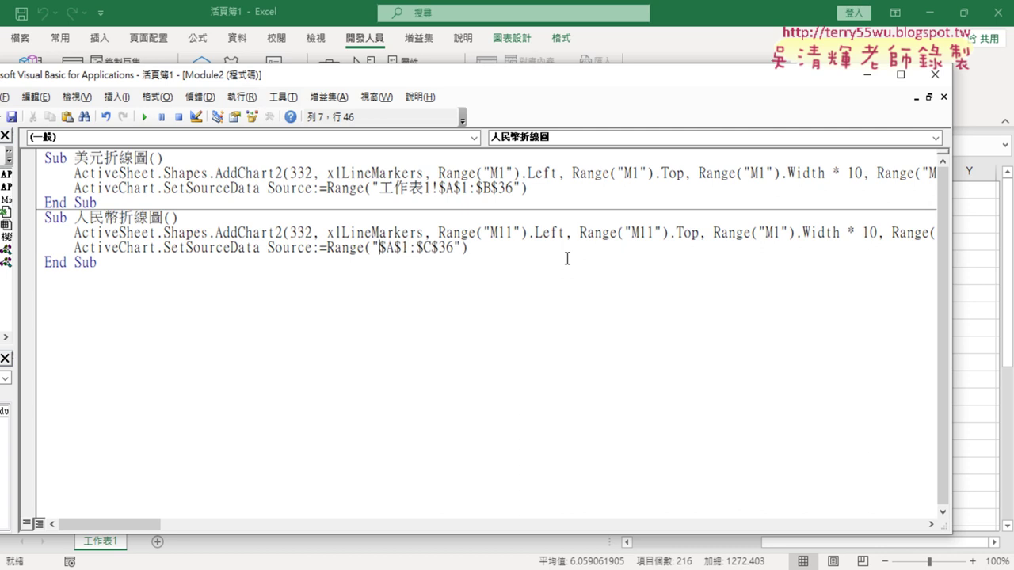
{"action": "key", "text": "Delete"}
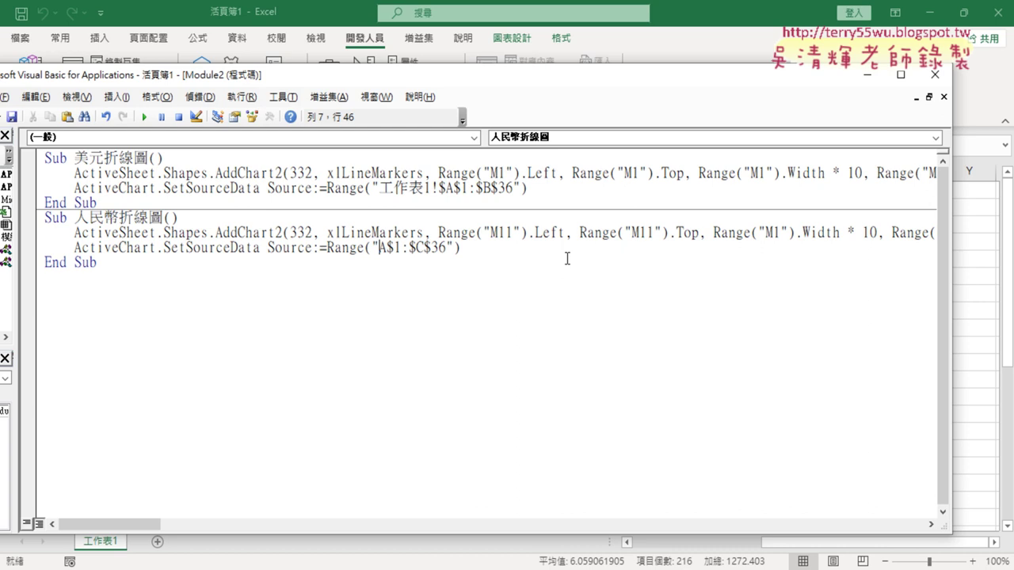
{"action": "key", "text": "Right"}
{"action": "key", "text": "Delete"}
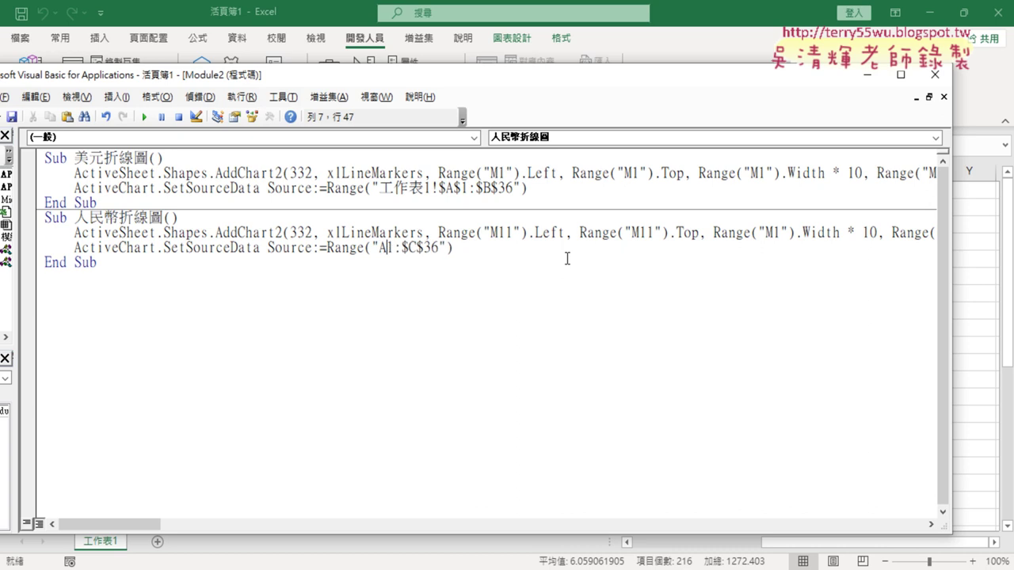
{"action": "key", "text": "Right"}
{"action": "key", "text": "Right"}
{"action": "key", "text": "Delete"}
{"action": "key", "text": "Right"}
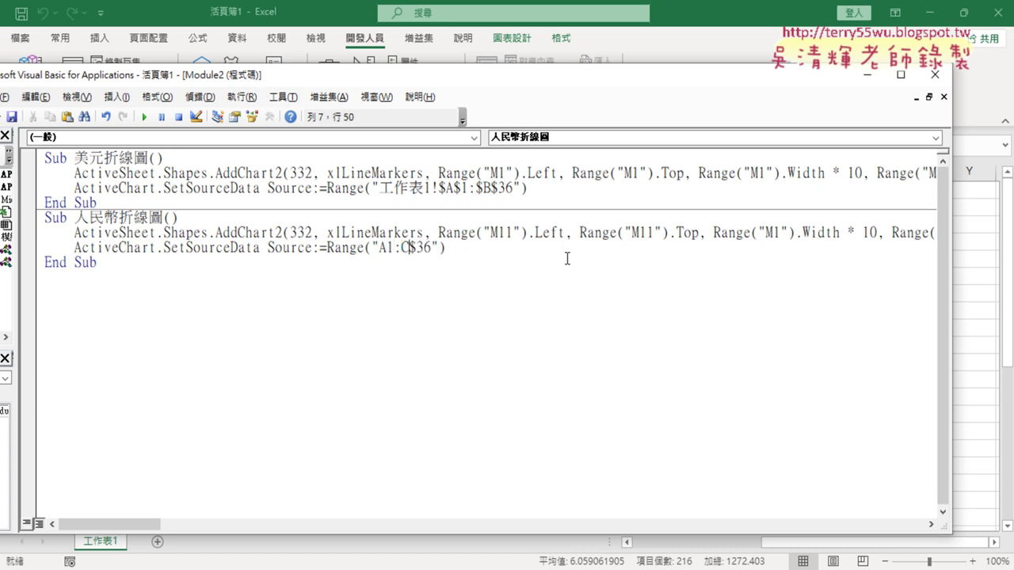
{"action": "key", "text": "Delete"}
{"action": "left_click_drag", "start_coordinate": [951, 285], "coordinate": [681, 303]}
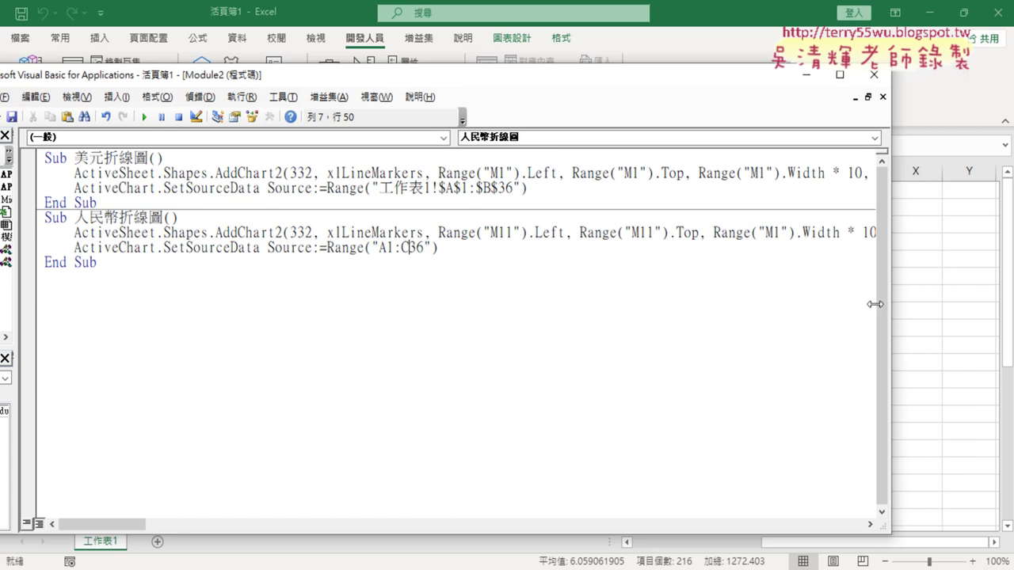
{"action": "left_click_drag", "start_coordinate": [402, 248], "coordinate": [394, 248]}
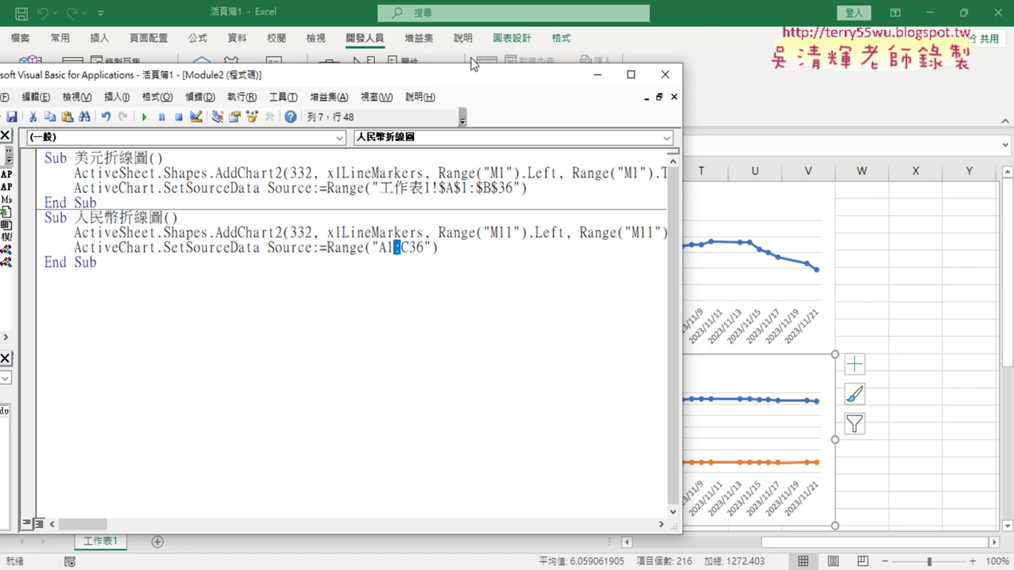
{"action": "mouse_move", "coordinate": [467, 80]}
{"action": "left_mouse_down"}
{"action": "mouse_move", "coordinate": [767, 71]}
{"action": "mouse_move", "coordinate": [783, 84]}
{"action": "left_mouse_up"}
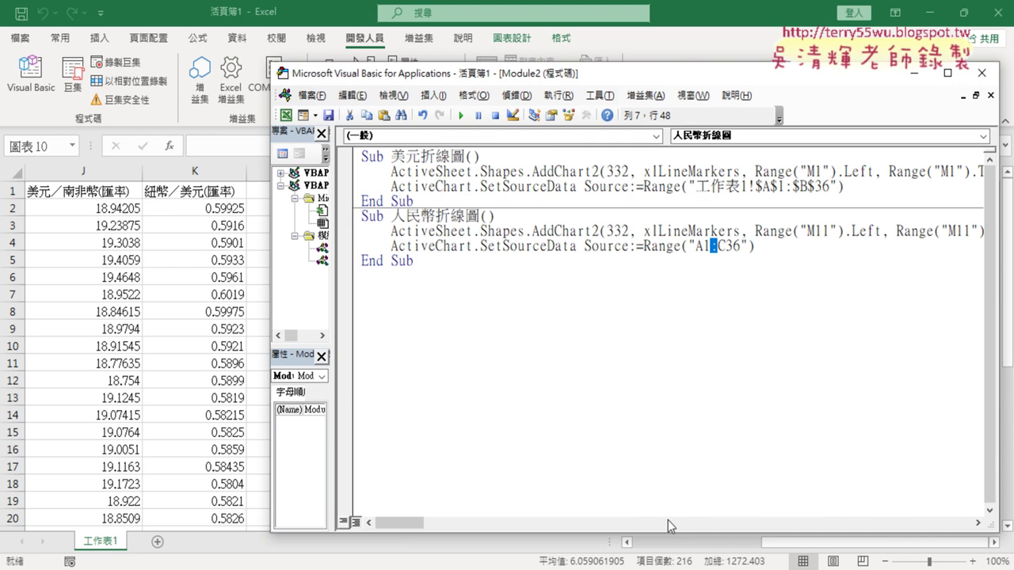
{"action": "mouse_move", "coordinate": [647, 64]}
{"action": "left_mouse_down"}
{"action": "mouse_move", "coordinate": [646, 84]}
{"action": "mouse_move", "coordinate": [571, 62]}
{"action": "left_mouse_up"}
{"action": "left_click_drag", "start_coordinate": [796, 543], "coordinate": [663, 543]}
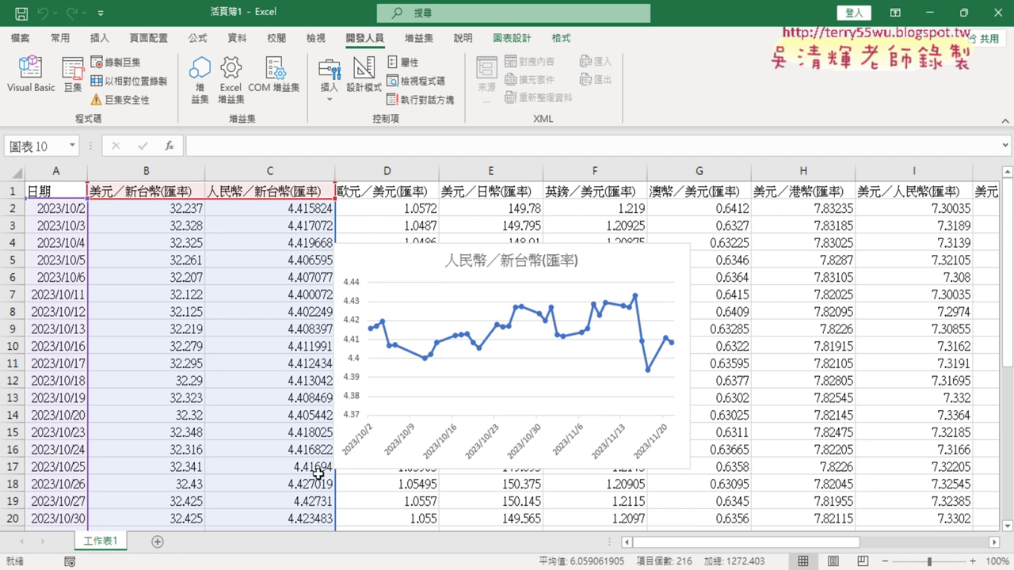
{"action": "left_click", "coordinate": [30, 80]}
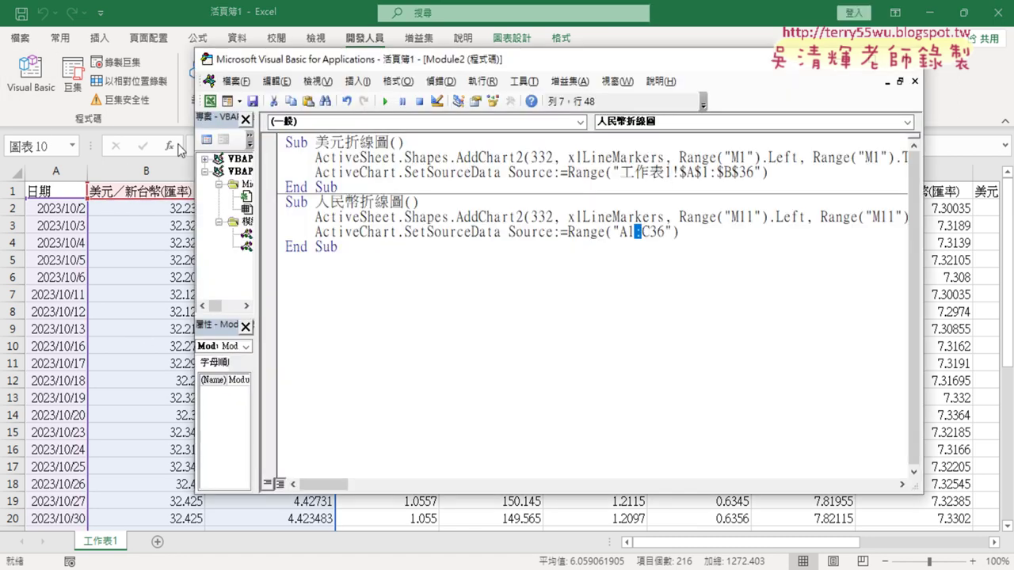
{"action": "left_click", "coordinate": [643, 231]}
Step: Rewrite the 人民幣折線圖 source range as A1:A36,C1:C36 to plot dates against column C
{"action": "key", "text": "Delete"}
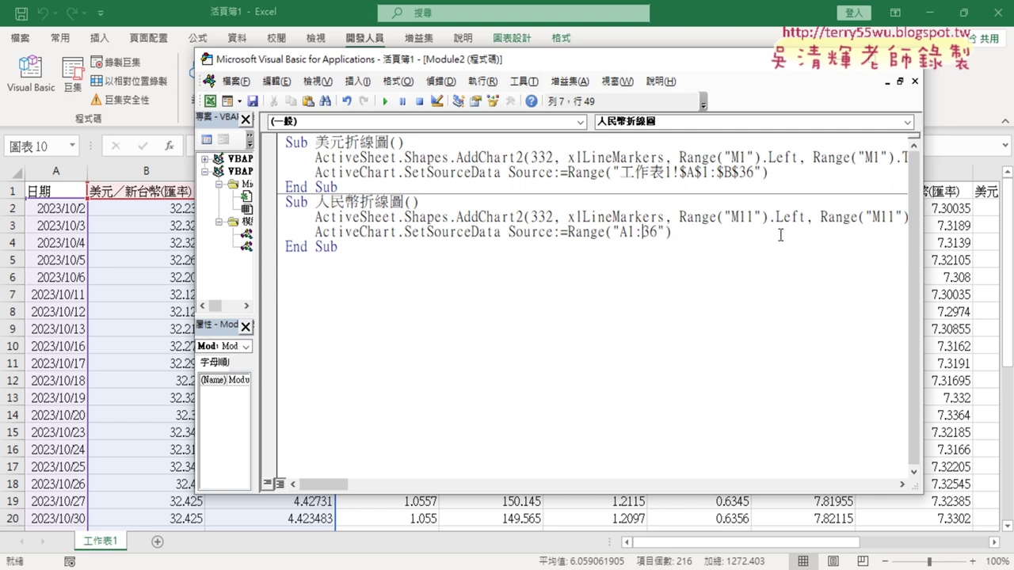
{"action": "type", "text": "A"}
{"action": "left_click", "coordinate": [657, 232]}
{"action": "left_click", "coordinate": [666, 232]}
{"action": "type", "text": ","}
{"action": "left_click_drag", "start_coordinate": [620, 232], "coordinate": [672, 232]}
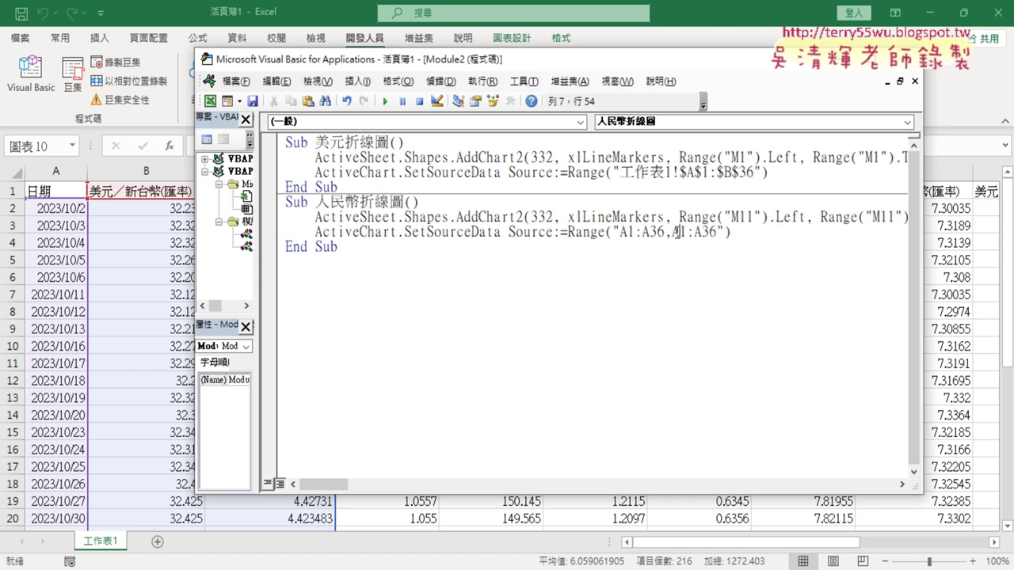
{"action": "type", "text": "C"}
{"action": "left_click_drag", "start_coordinate": [703, 232], "coordinate": [693, 232]}
{"action": "type", "text": "C"}
{"action": "left_click", "coordinate": [769, 302]}
{"action": "left_click_drag", "start_coordinate": [618, 232], "coordinate": [718, 232]}
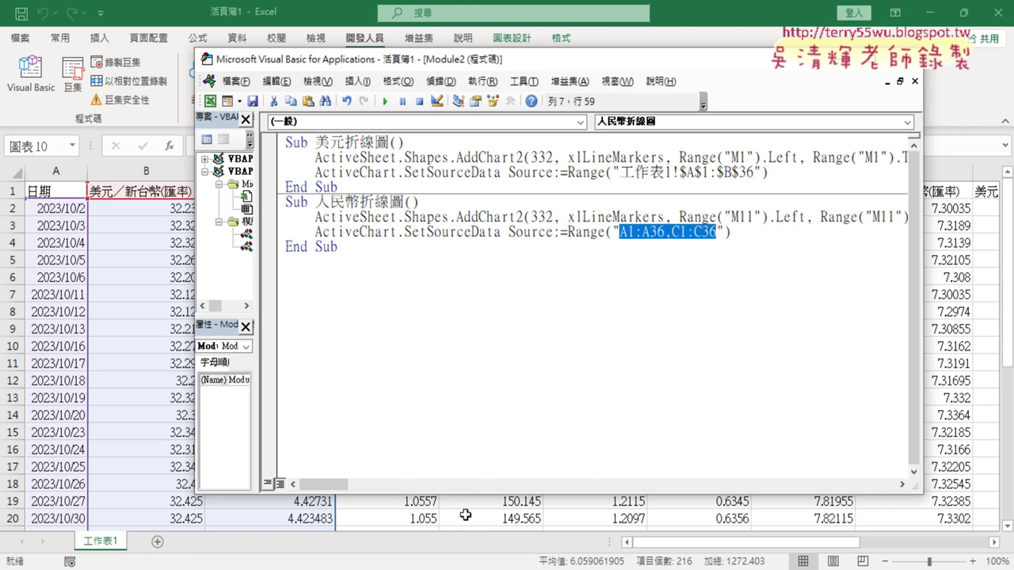
{"action": "left_click", "coordinate": [473, 218]}
Step: Run 人民幣折線圖, confirm its chart sits below the 美元 chart, and return to the code
{"action": "left_click", "coordinate": [386, 103]}
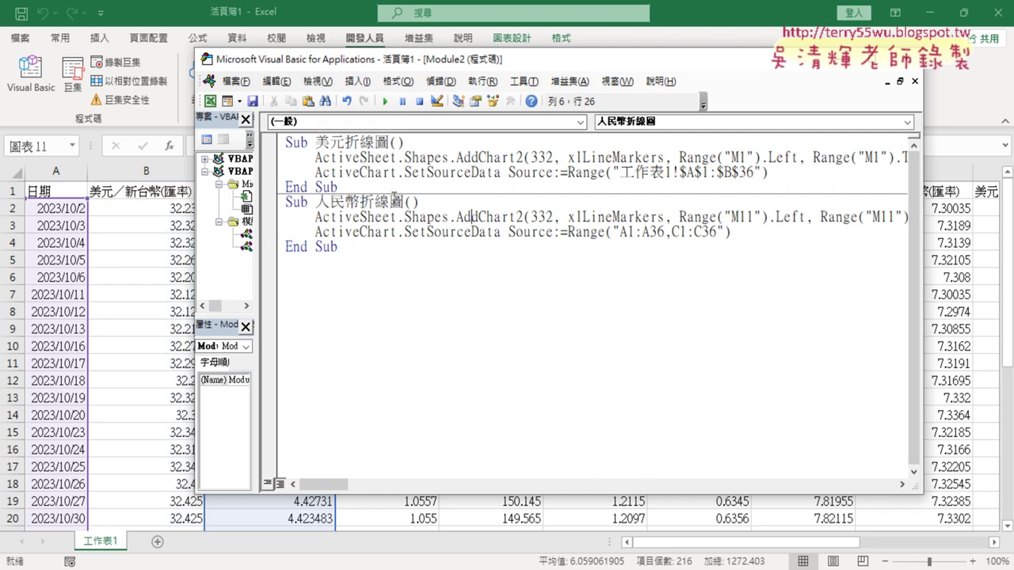
{"action": "left_click_drag", "start_coordinate": [712, 547], "coordinate": [838, 546]}
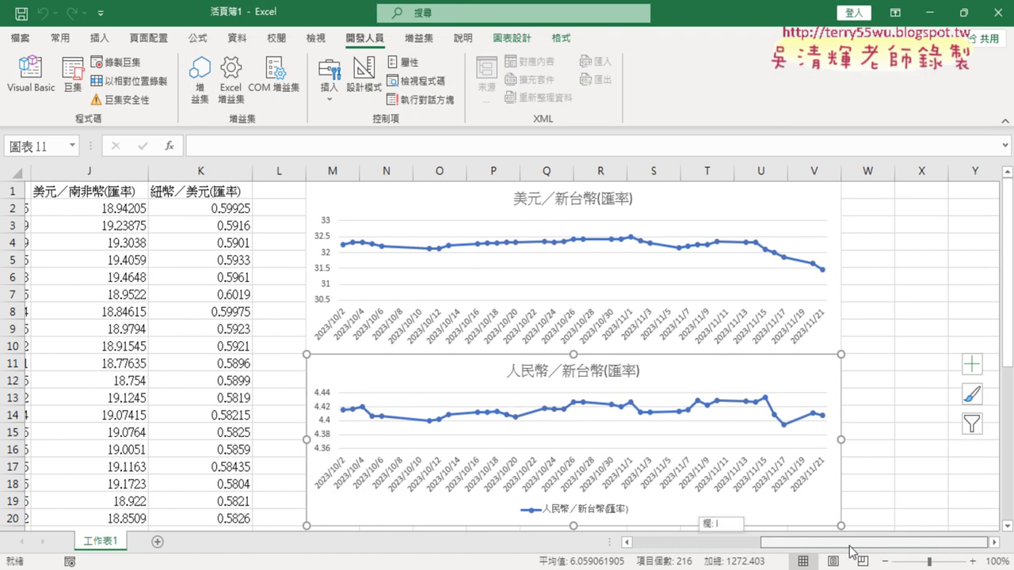
{"action": "left_click_drag", "start_coordinate": [838, 546], "coordinate": [849, 547]}
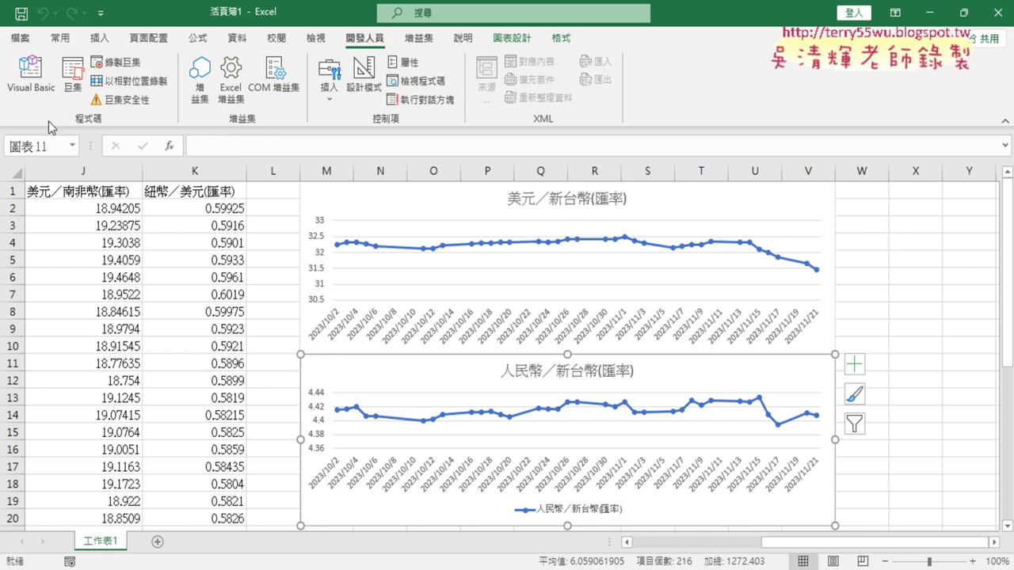
{"action": "left_click", "coordinate": [32, 75]}
{"action": "left_click_drag", "start_coordinate": [612, 232], "coordinate": [725, 231]}
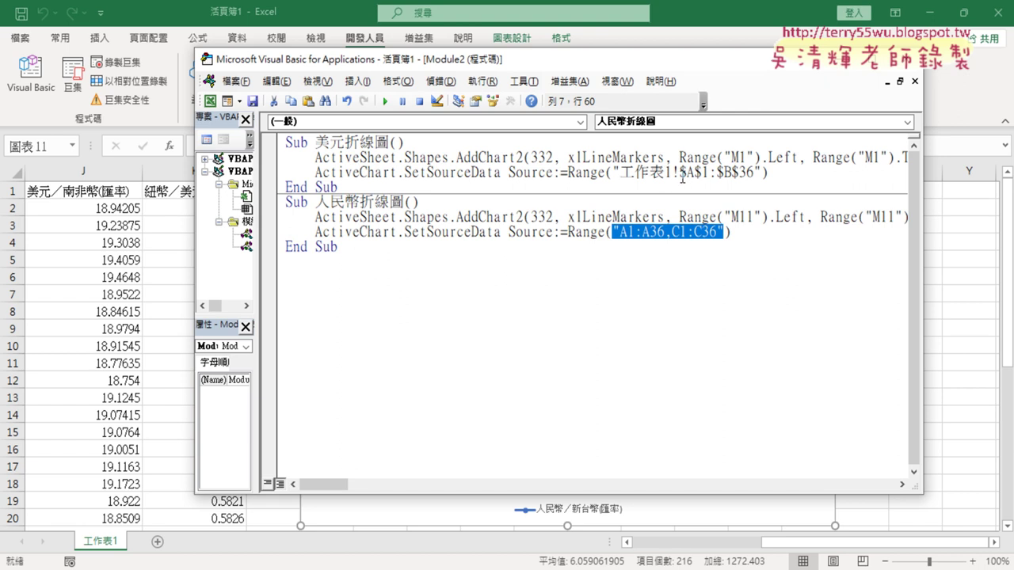
Step: Delete the old range 工作表1!$A$1:$B$36 from the 美元折線圖 macro
{"action": "left_click", "coordinate": [729, 231]}
{"action": "left_click_drag", "start_coordinate": [620, 231], "coordinate": [715, 231]}
{"action": "left_click", "coordinate": [623, 172]}
{"action": "left_click_drag", "start_coordinate": [623, 172], "coordinate": [753, 172]}
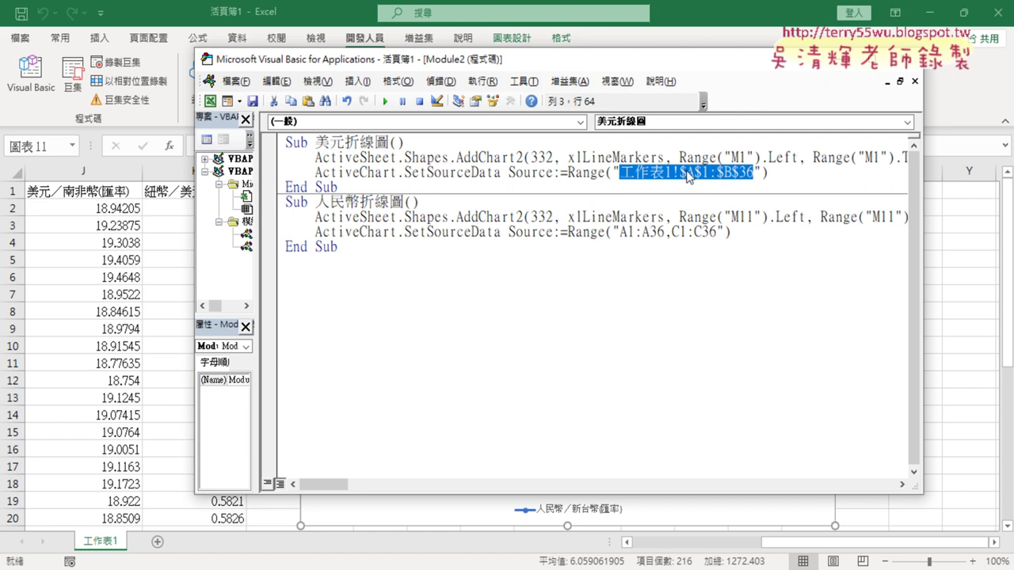
{"action": "key", "text": "Delete"}
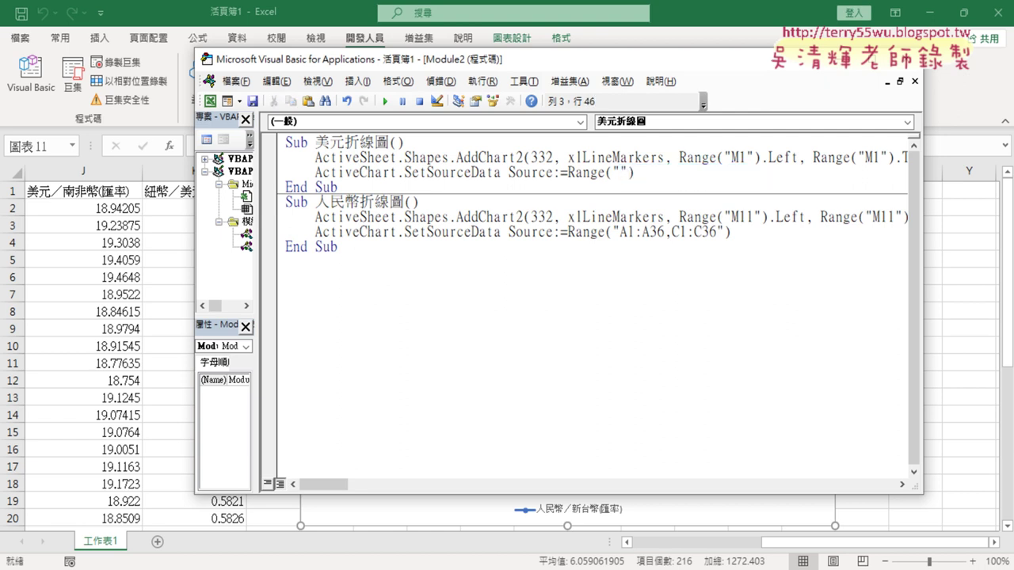
Step: Copy A1:A36,C1:C36 from the 人民幣 macro and paste it into the 美元 macro's empty range
{"action": "left_click_drag", "start_coordinate": [619, 231], "coordinate": [718, 232]}
{"action": "right_click", "coordinate": [682, 229]}
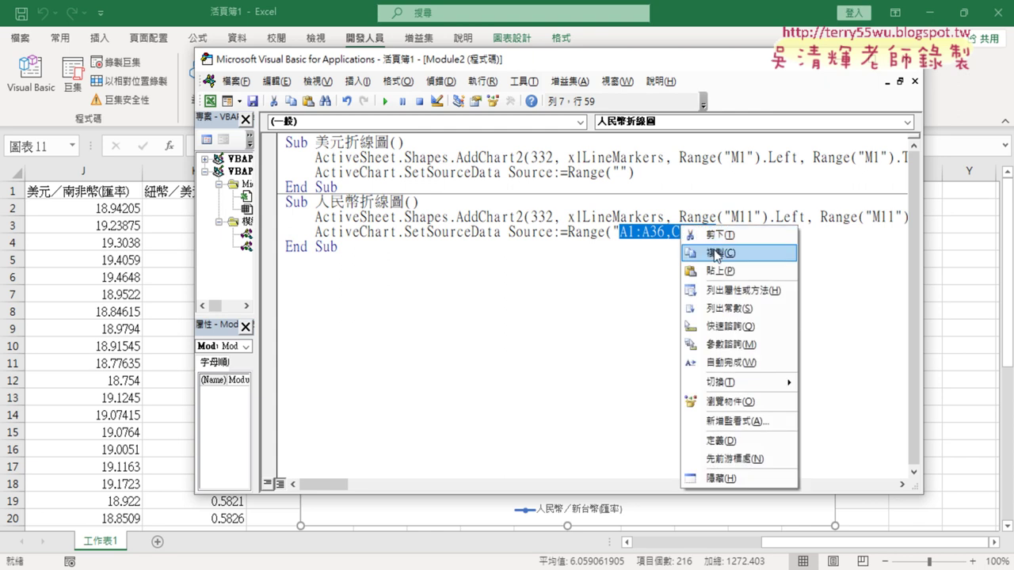
{"action": "left_click", "coordinate": [716, 254]}
{"action": "left_click", "coordinate": [623, 173]}
{"action": "right_click", "coordinate": [619, 174]}
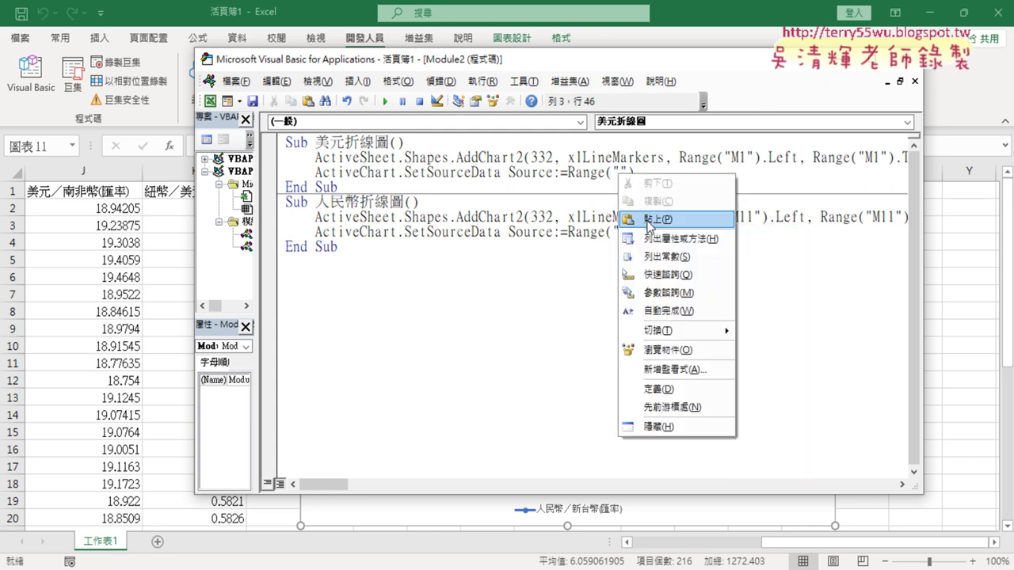
{"action": "left_click", "coordinate": [647, 222]}
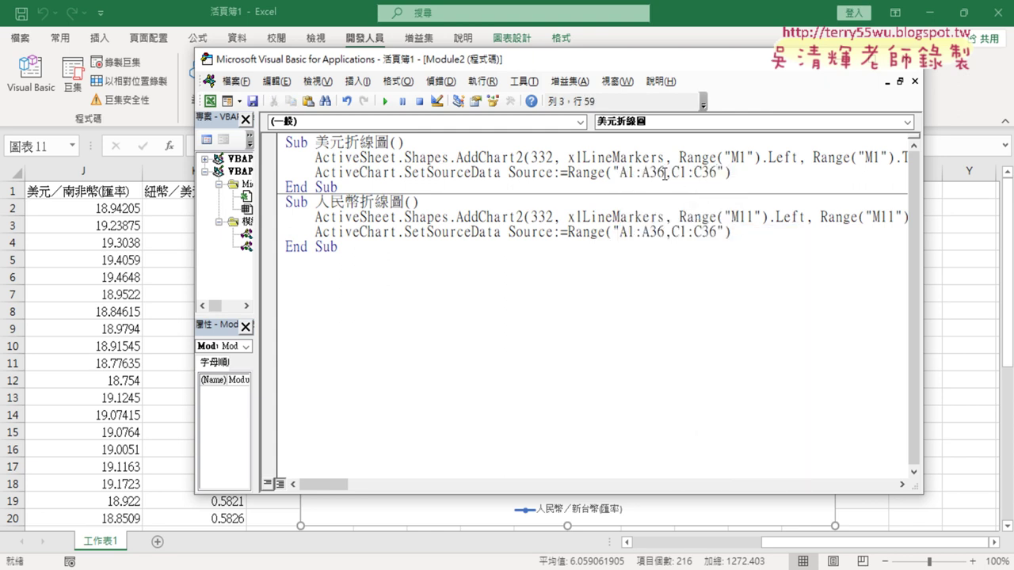
{"action": "mouse_move", "coordinate": [666, 172]}
{"action": "left_mouse_down"}
{"action": "mouse_move", "coordinate": [619, 173]}
{"action": "mouse_move", "coordinate": [671, 172]}
{"action": "left_mouse_up"}
Step: Change both C's to B so the 美元折線圖 range reads A1:A36,B1:B36
{"action": "left_click", "coordinate": [676, 172]}
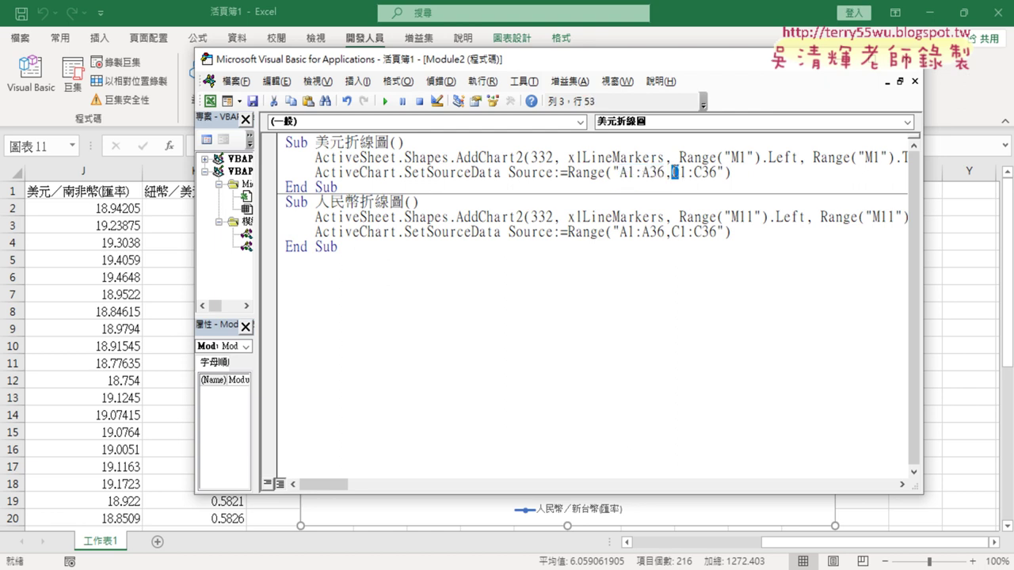
{"action": "type", "text": "B"}
{"action": "left_click", "coordinate": [701, 173]}
{"action": "left_click_drag", "start_coordinate": [701, 173], "coordinate": [694, 172]}
{"action": "type", "text": "B"}
{"action": "mouse_move", "coordinate": [666, 173]}
{"action": "left_mouse_down"}
{"action": "mouse_move", "coordinate": [620, 173]}
{"action": "mouse_move", "coordinate": [719, 172]}
{"action": "left_mouse_up"}
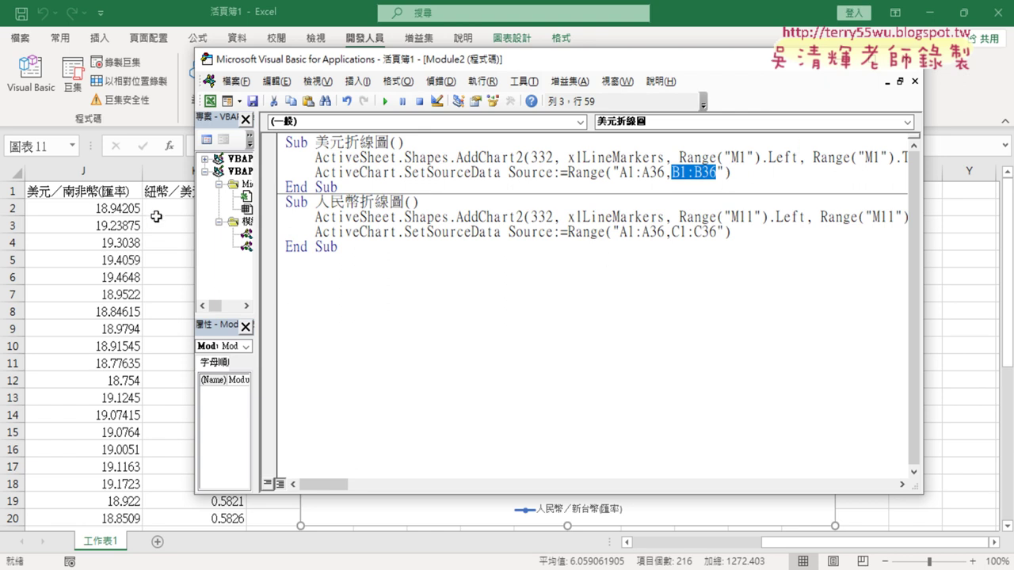
Step: Check the worksheet, then select the entire 人民幣折線圖 macro for copying
{"action": "left_click", "coordinate": [158, 222]}
{"action": "left_click_drag", "start_coordinate": [767, 545], "coordinate": [634, 545]}
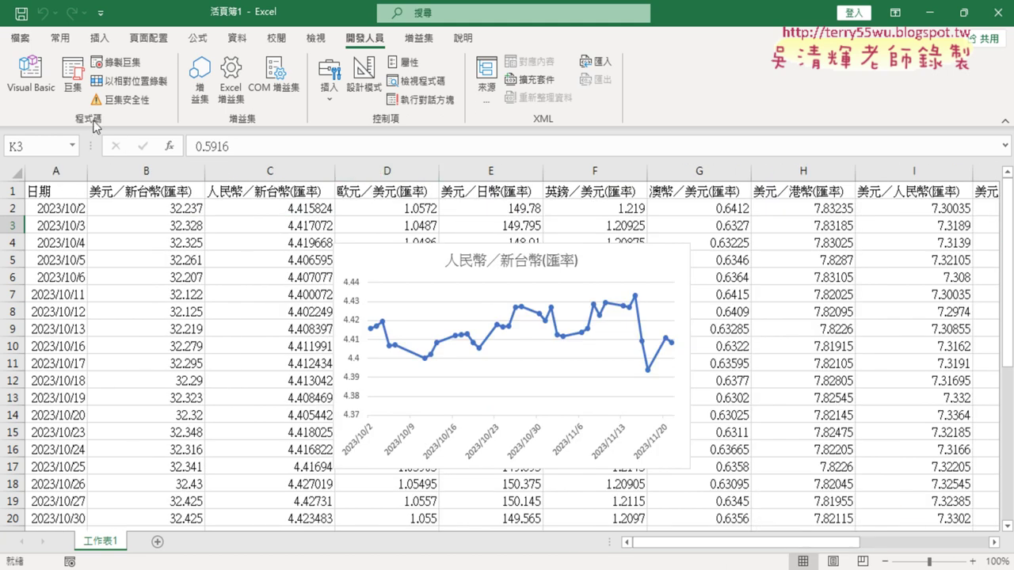
{"action": "key", "text": "alt+F11"}
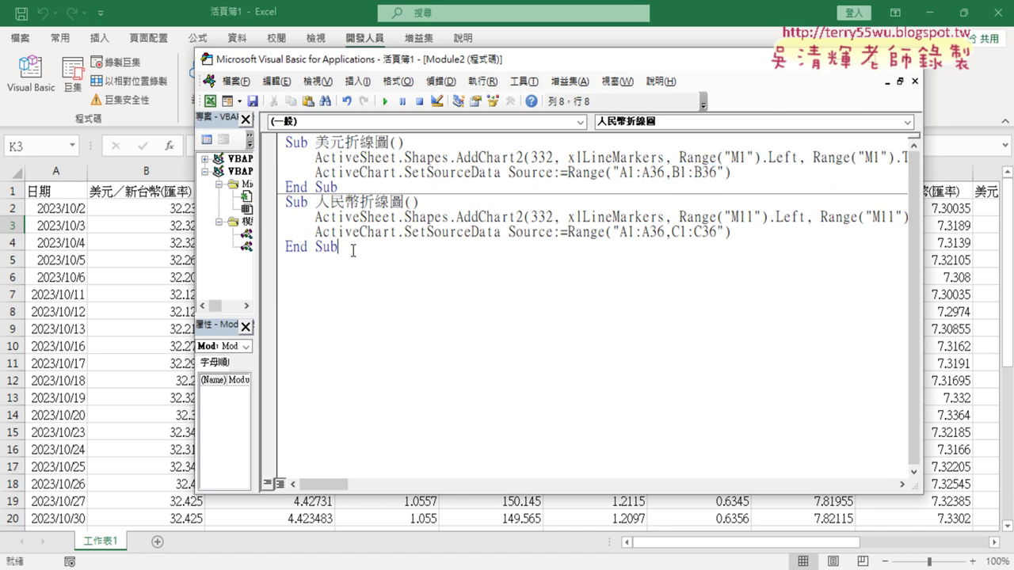
{"action": "left_click_drag", "start_coordinate": [351, 246], "coordinate": [286, 201]}
{"action": "right_click", "coordinate": [366, 216]}
Step: Paste a copy of 人民幣折線圖 below the last End Sub and rename it 歐元折線圖
{"action": "left_click", "coordinate": [400, 239]}
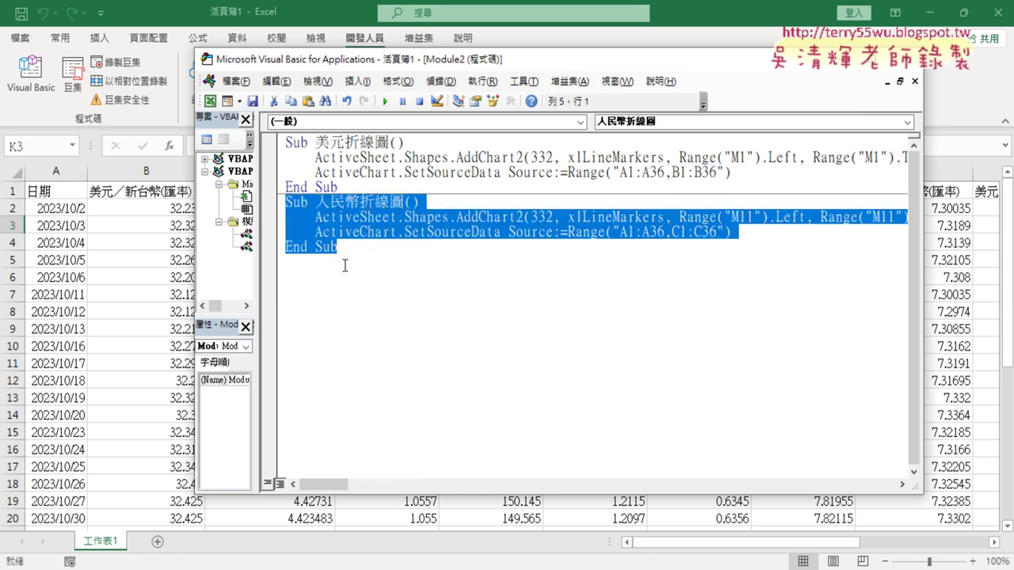
{"action": "left_click", "coordinate": [344, 265]}
{"action": "key", "text": "ctrl+v"}
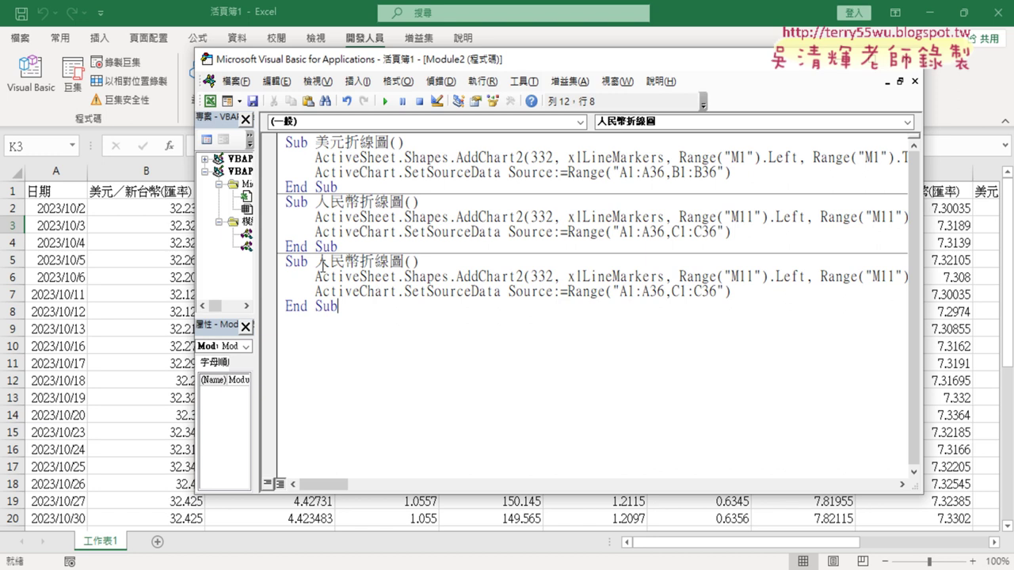
{"action": "left_click_drag", "start_coordinate": [314, 261], "coordinate": [359, 262]}
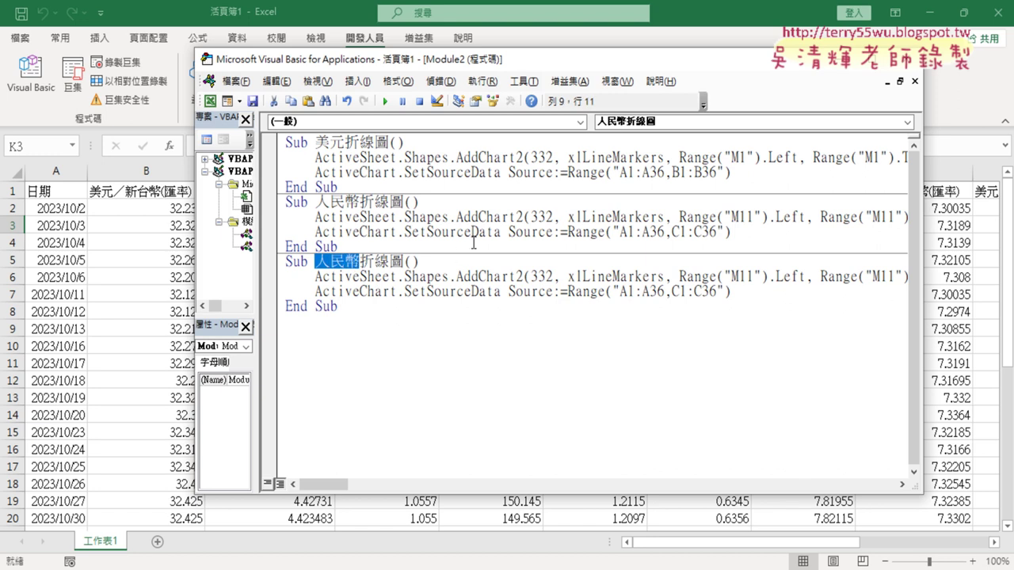
{"action": "type", "text": "y歐元"}
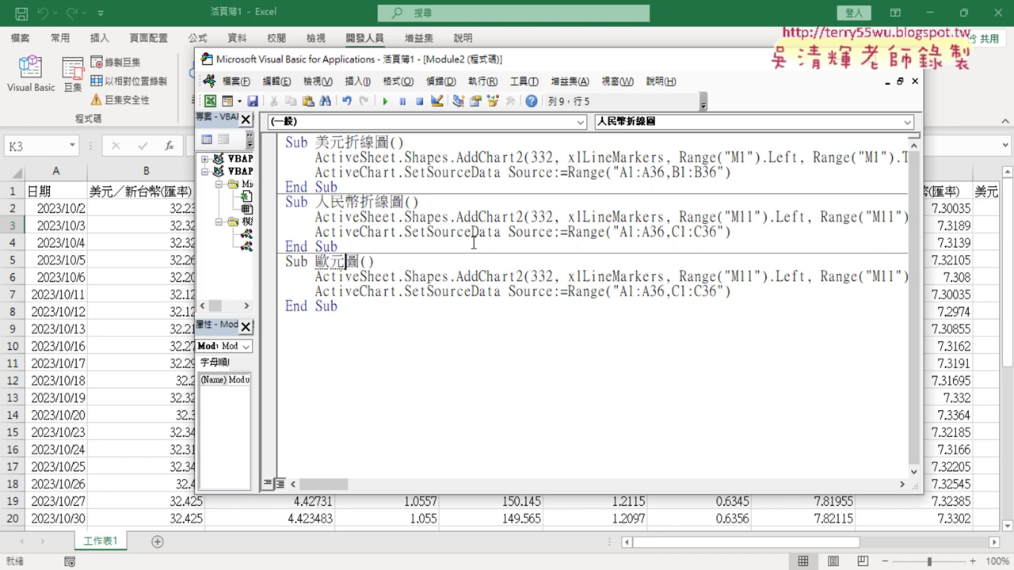
{"action": "type", "text": "折線"}
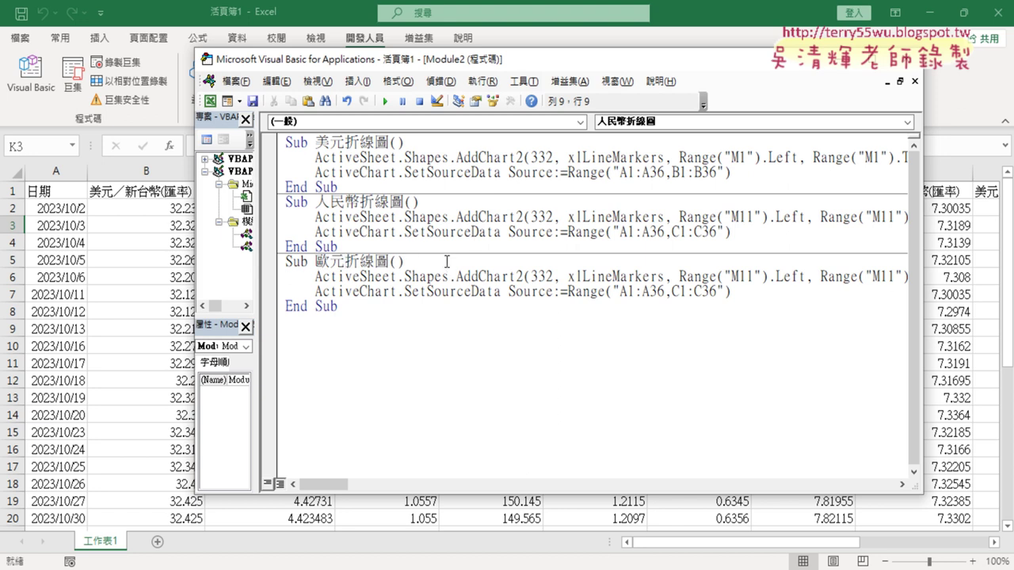
{"action": "left_click_drag", "start_coordinate": [539, 60], "coordinate": [357, 62]}
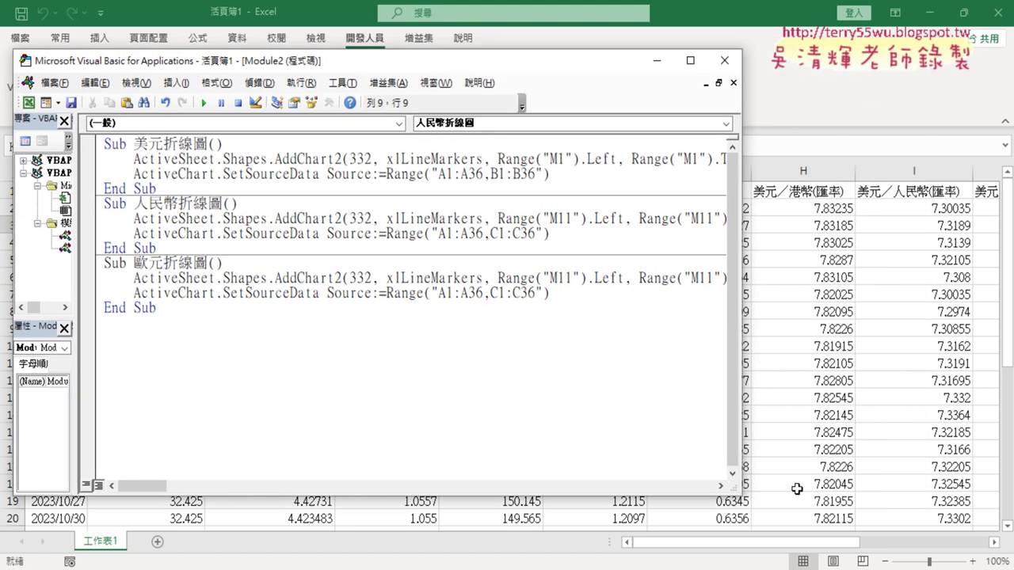
Step: Move the 歐元折線圖 chart anchor from M11 to M21, comparing it with M1 and M11
{"action": "left_click", "coordinate": [828, 545]}
{"action": "scroll", "coordinate": [753, 384], "scroll_direction": "down", "scroll_amount": 4}
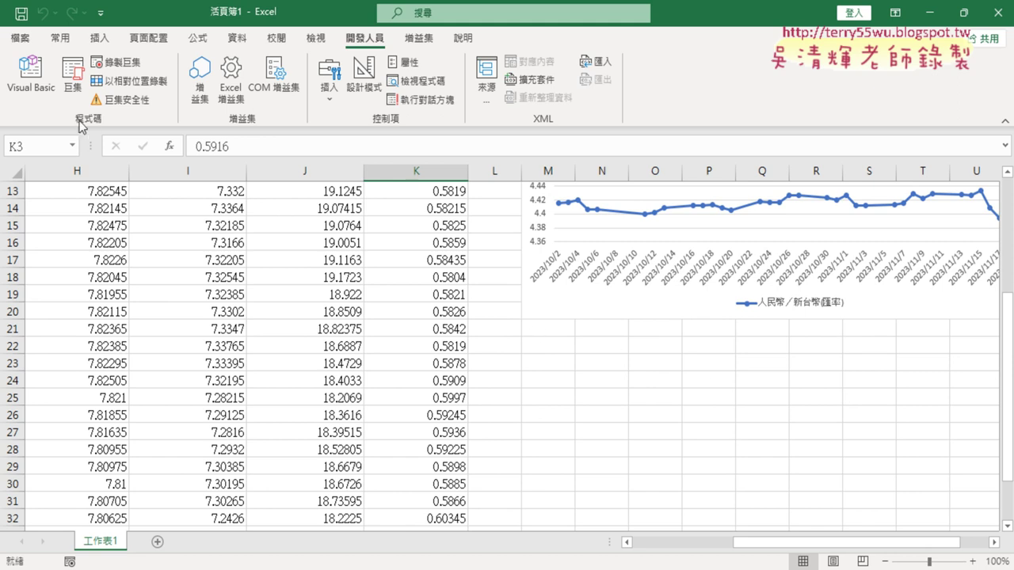
{"action": "left_click", "coordinate": [48, 83]}
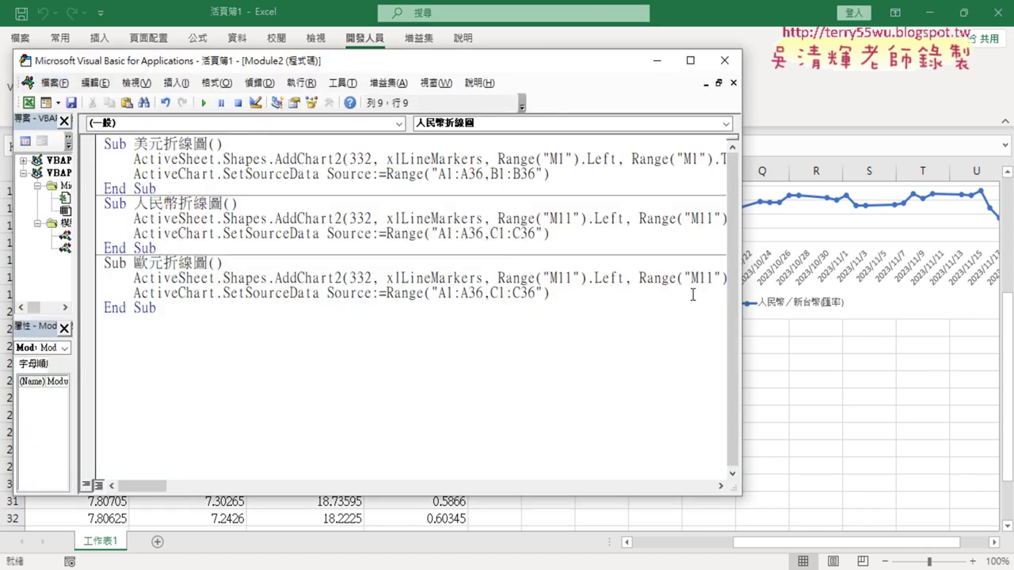
{"action": "left_click_drag", "start_coordinate": [740, 313], "coordinate": [873, 314]}
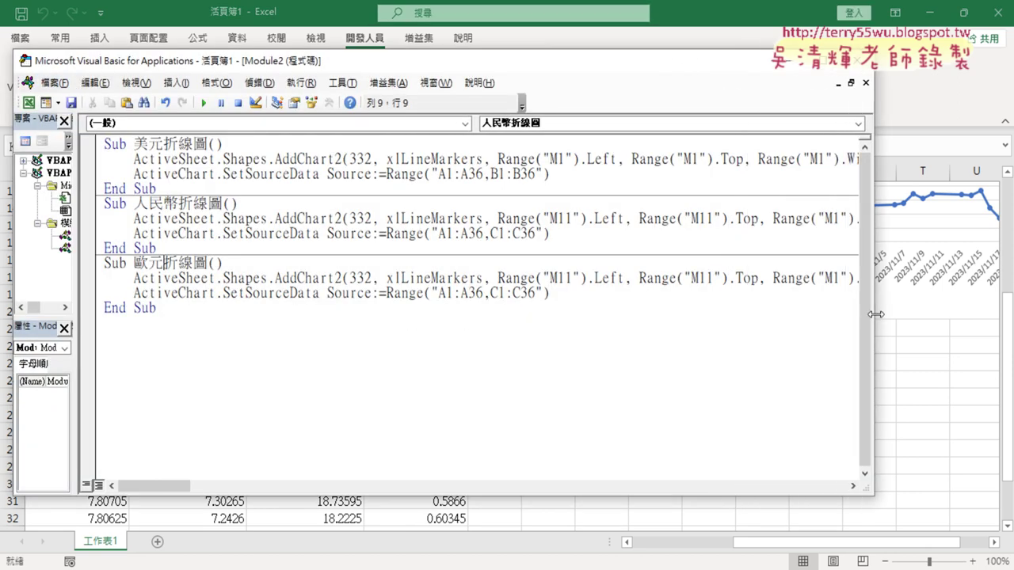
{"action": "left_click", "coordinate": [567, 277]}
{"action": "left_click_drag", "start_coordinate": [567, 278], "coordinate": [558, 277]}
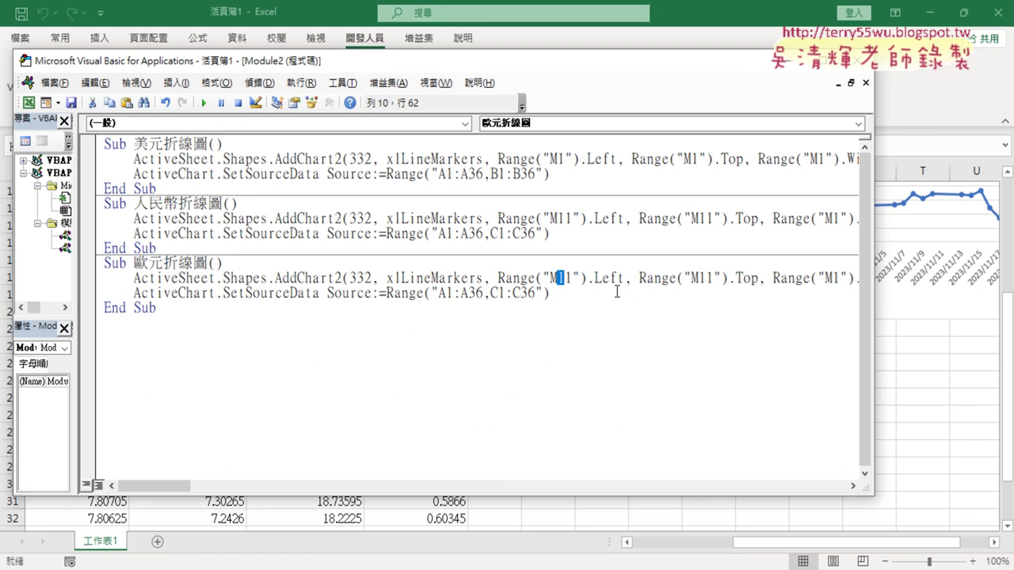
{"action": "type", "text": "2"}
{"action": "left_click_drag", "start_coordinate": [705, 277], "coordinate": [698, 278]}
{"action": "type", "text": "2"}
{"action": "left_click", "coordinate": [561, 161]}
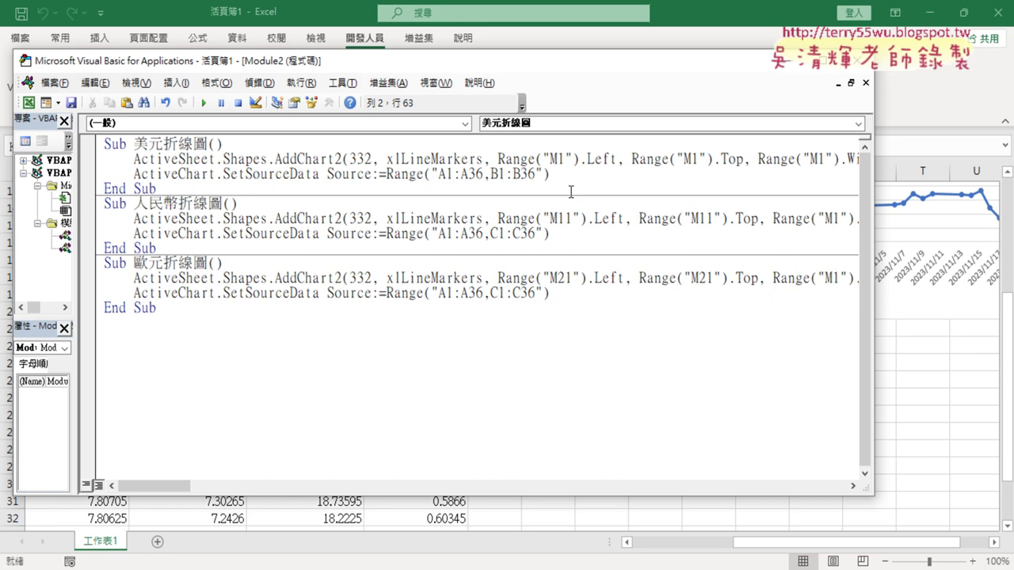
{"action": "left_click", "coordinate": [567, 218]}
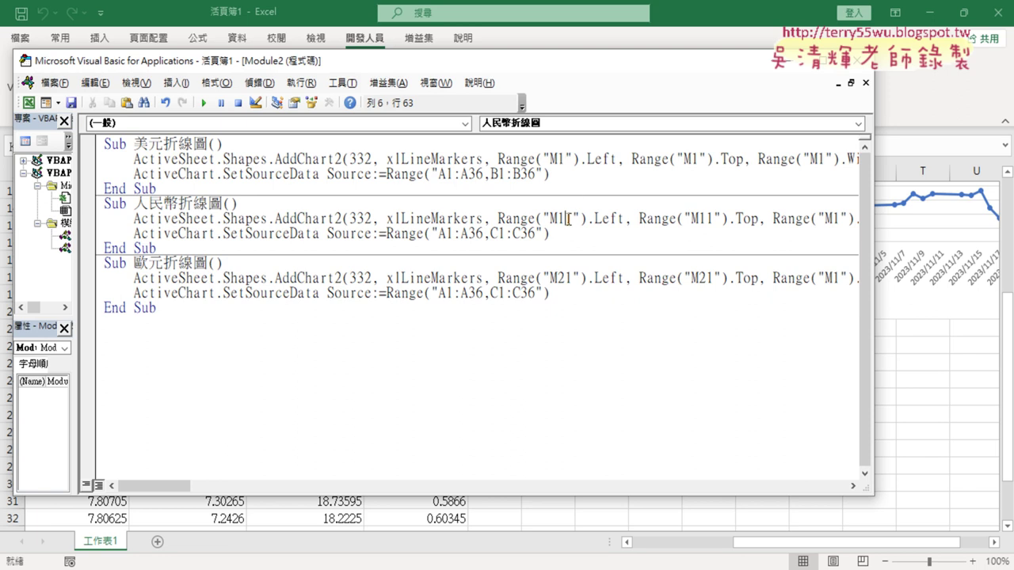
{"action": "left_click", "coordinate": [571, 279]}
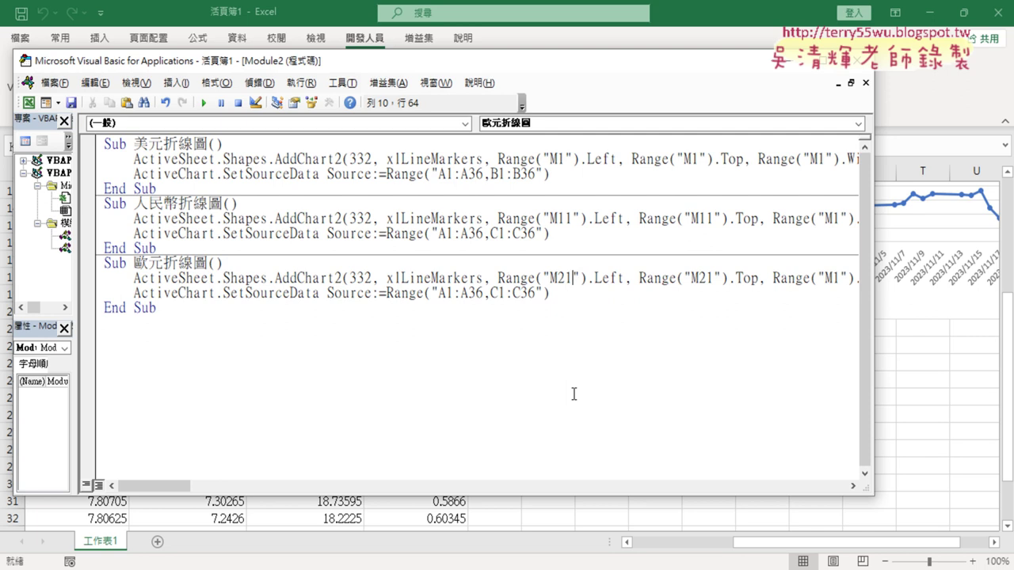
Step: Change the euro macro's source from C1:C36 to D1:D36, giving A1:A36,D1:D36
{"action": "left_click", "coordinate": [501, 174]}
{"action": "left_click", "coordinate": [500, 233]}
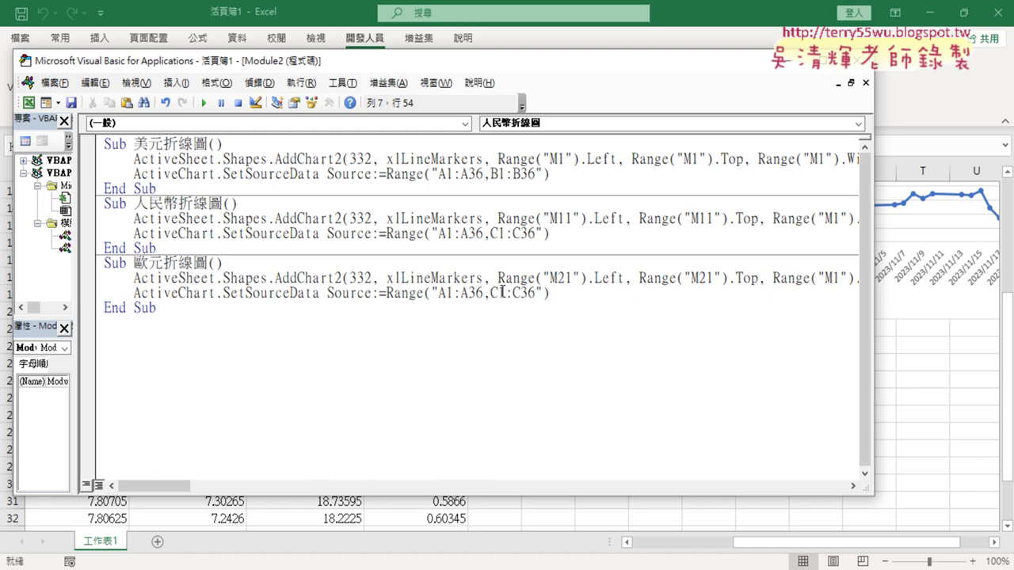
{"action": "left_click_drag", "start_coordinate": [502, 293], "coordinate": [490, 292]}
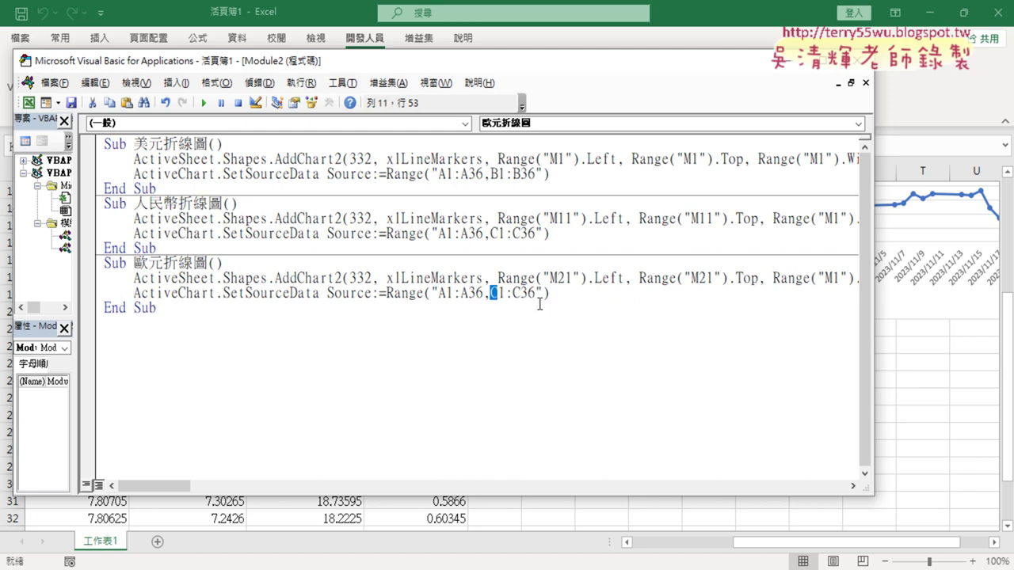
{"action": "type", "text": "D"}
{"action": "left_click_drag", "start_coordinate": [521, 293], "coordinate": [512, 293]}
{"action": "type", "text": "D"}
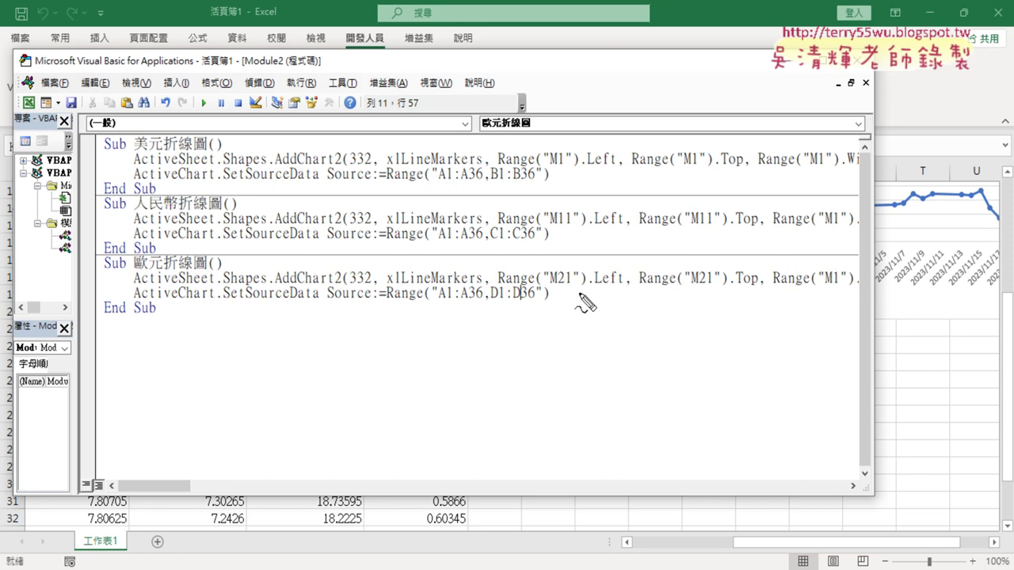
{"action": "left_click_drag", "start_coordinate": [564, 283], "coordinate": [572, 282]}
{"action": "left_click_drag", "start_coordinate": [699, 283], "coordinate": [716, 282]}
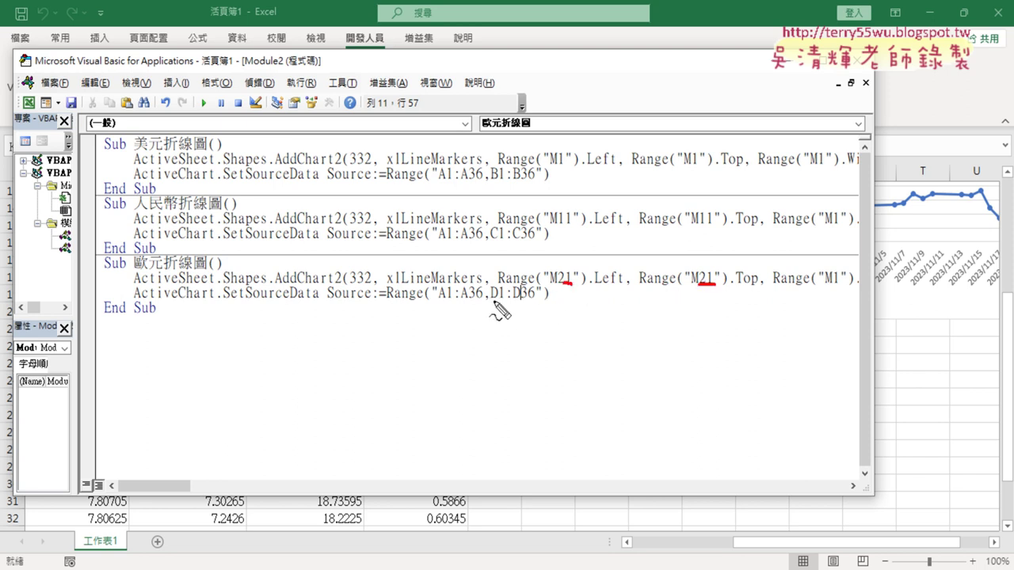
{"action": "left_click_drag", "start_coordinate": [491, 299], "coordinate": [524, 299]}
{"action": "left_click_drag", "start_coordinate": [489, 180], "coordinate": [497, 180]}
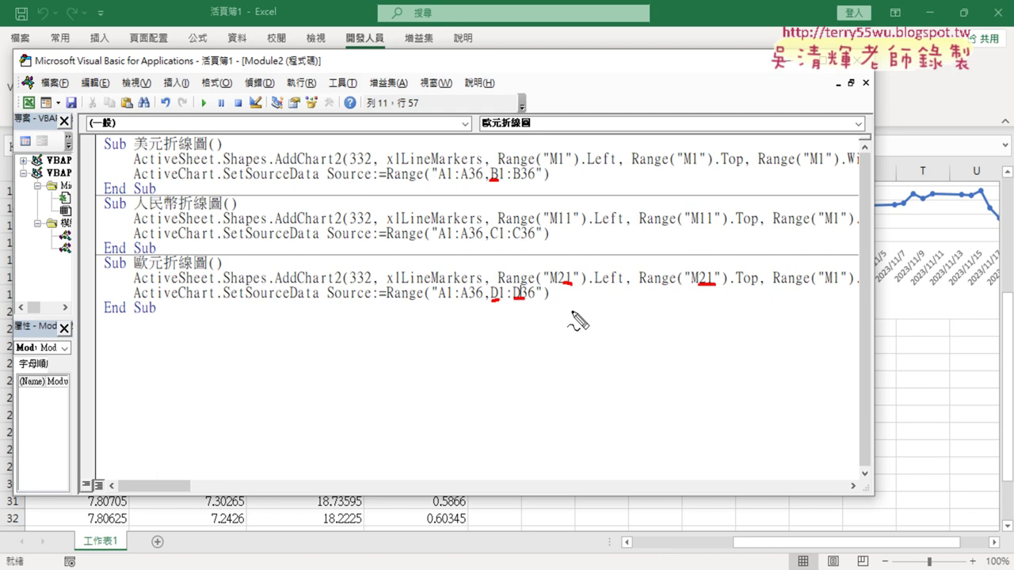
{"action": "left_click_drag", "start_coordinate": [489, 241], "coordinate": [497, 241]}
Step: Clear the pen annotations and run the 歐元折線圖 macro
{"action": "key", "text": "Escape"}
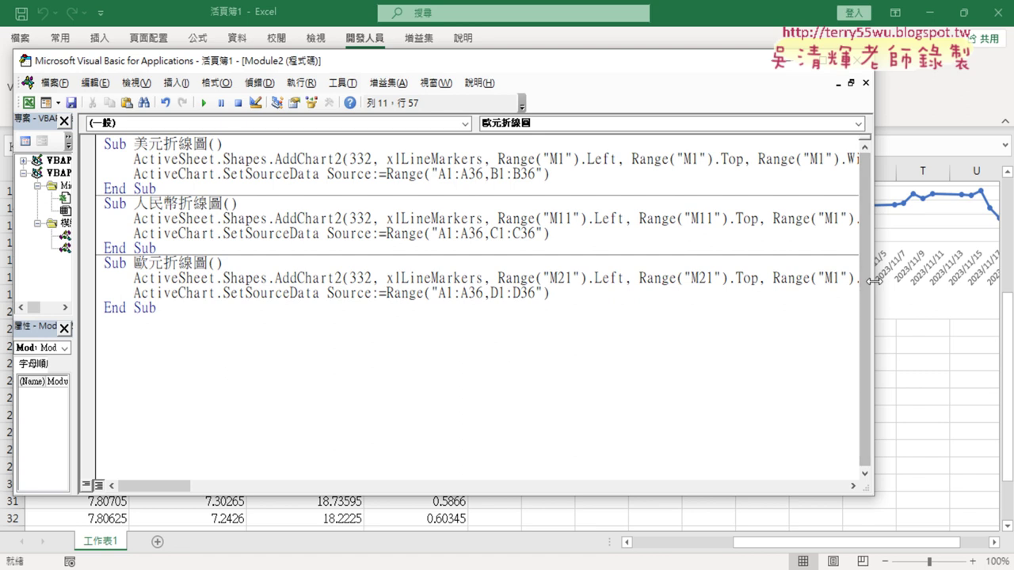
{"action": "left_click_drag", "start_coordinate": [872, 277], "coordinate": [461, 298]}
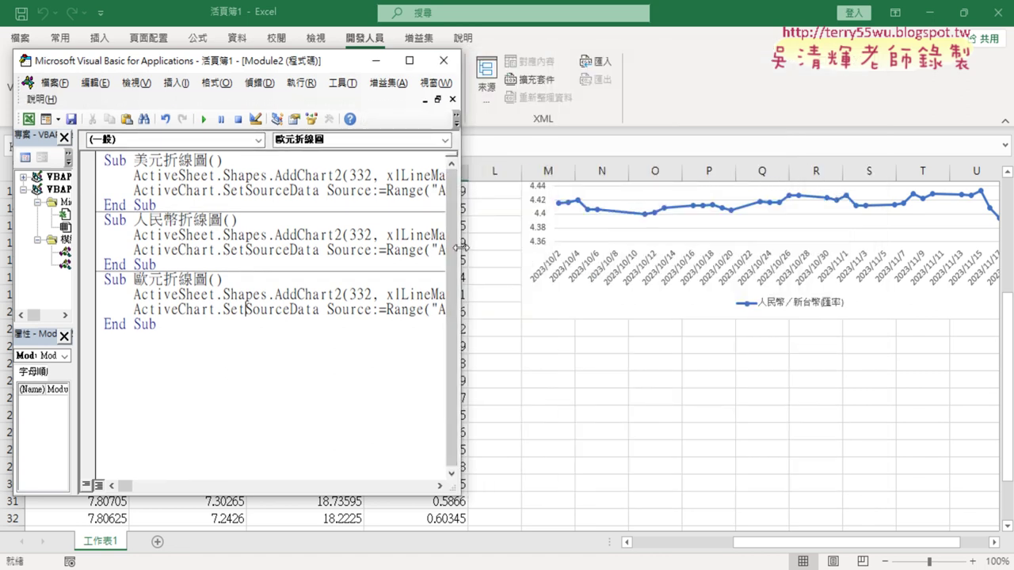
{"action": "left_click_drag", "start_coordinate": [460, 253], "coordinate": [903, 261]}
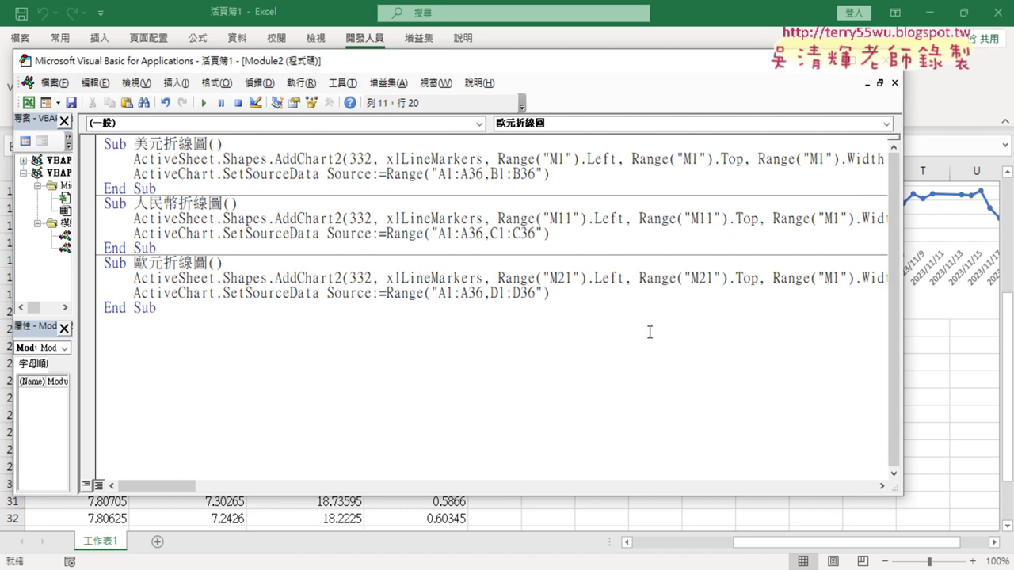
{"action": "left_click", "coordinate": [450, 292]}
{"action": "left_click", "coordinate": [203, 103]}
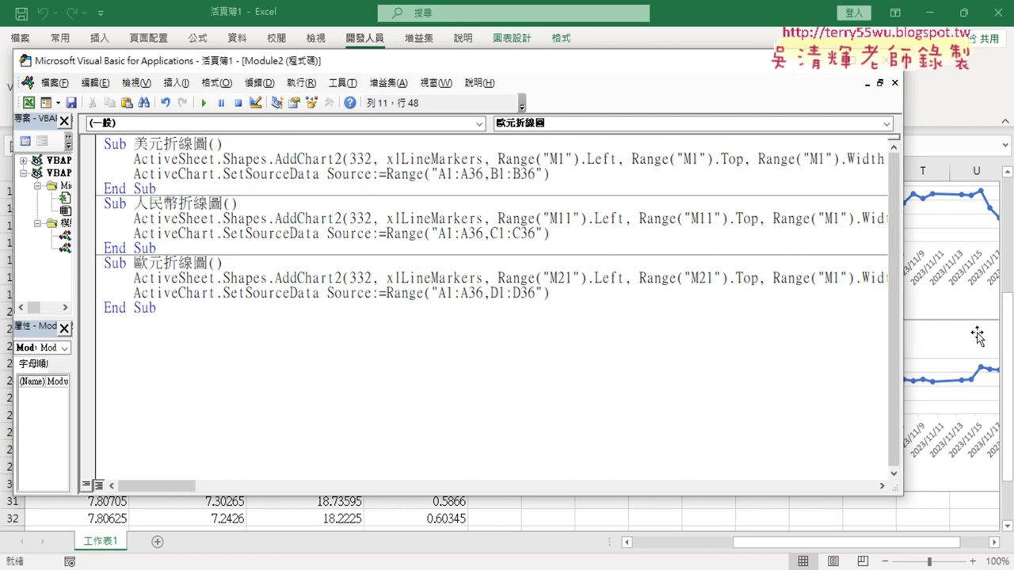
Step: Check the new 歐元／美元(匯率) chart below the yuan chart, then select the whole euro macro
{"action": "left_click_drag", "start_coordinate": [905, 324], "coordinate": [444, 324]}
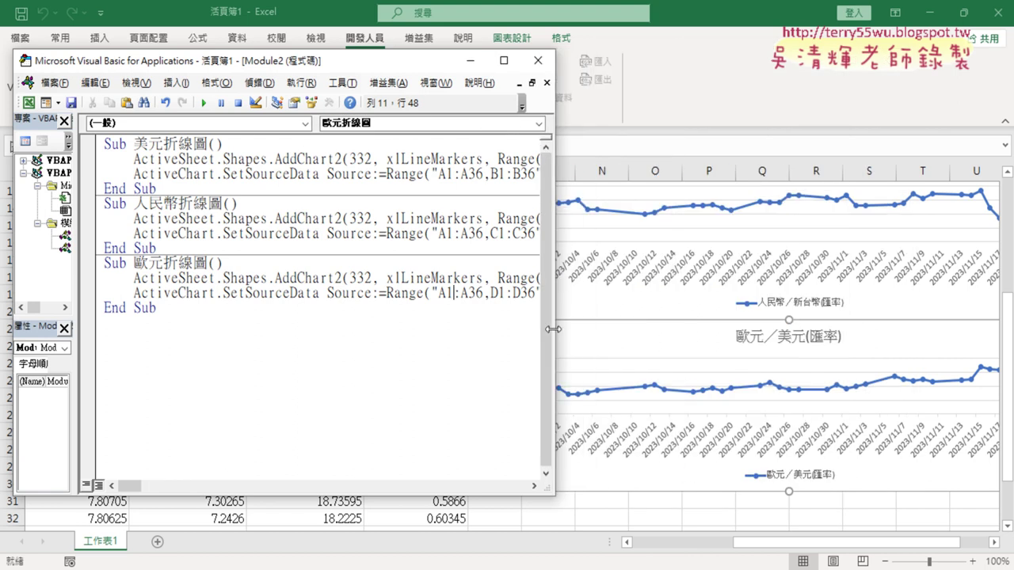
{"action": "scroll", "coordinate": [610, 386], "scroll_direction": "up", "scroll_amount": 2}
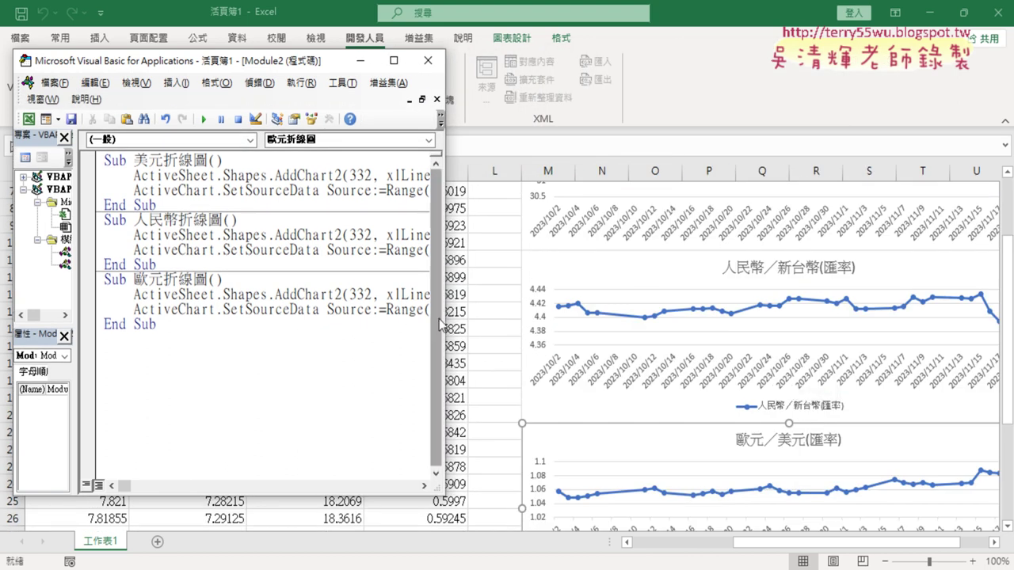
{"action": "left_click_drag", "start_coordinate": [444, 324], "coordinate": [918, 328]}
{"action": "left_click_drag", "start_coordinate": [217, 323], "coordinate": [87, 270]}
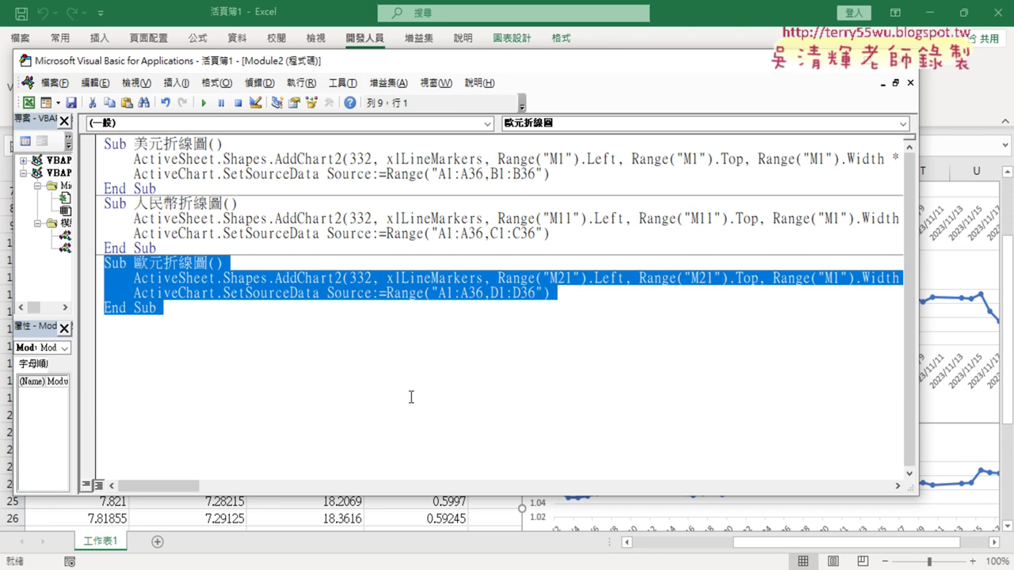
{"action": "left_click", "coordinate": [420, 321]}
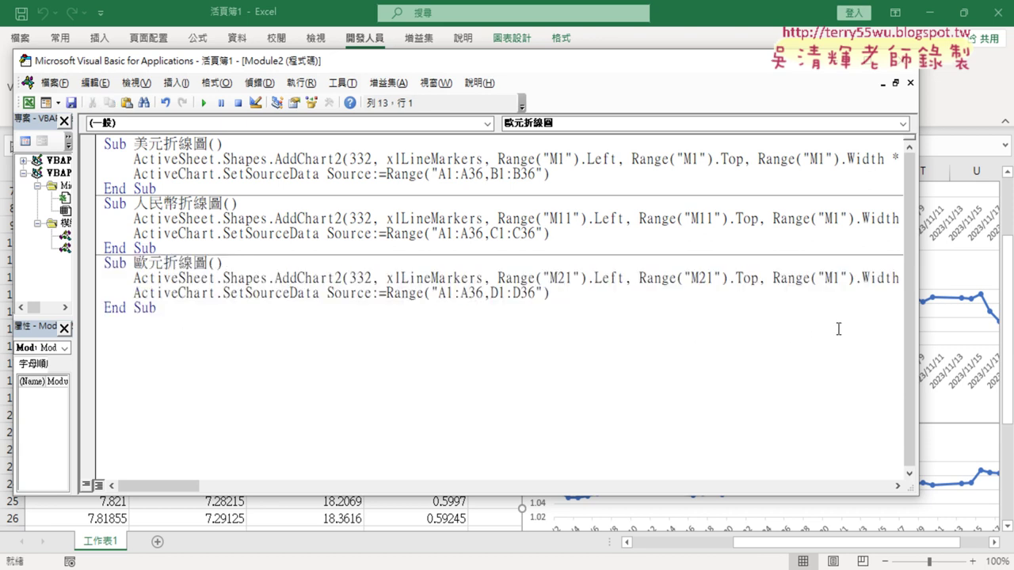
{"action": "left_click_drag", "start_coordinate": [918, 336], "coordinate": [978, 336]}
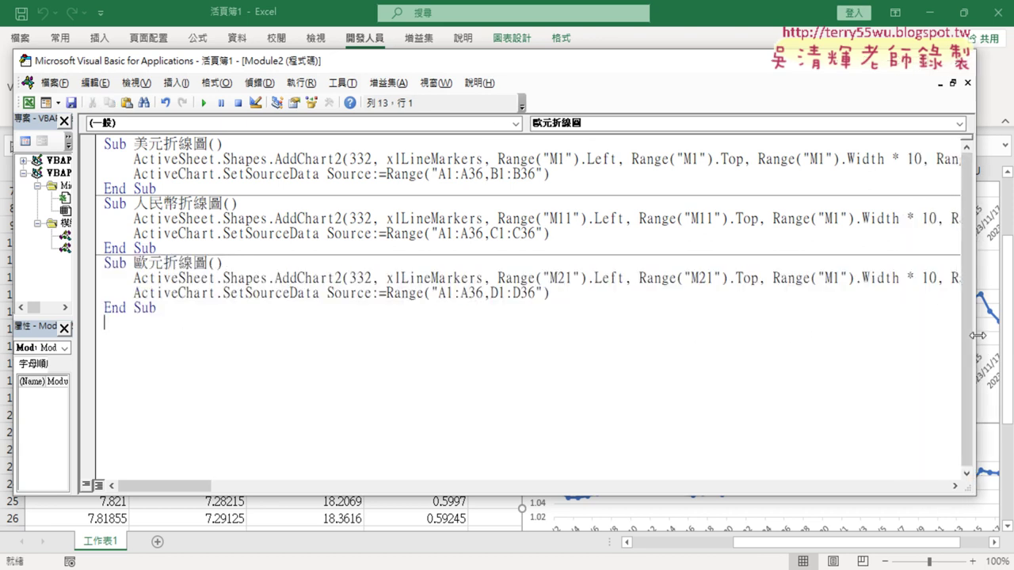
{"action": "double_click", "coordinate": [562, 161]}
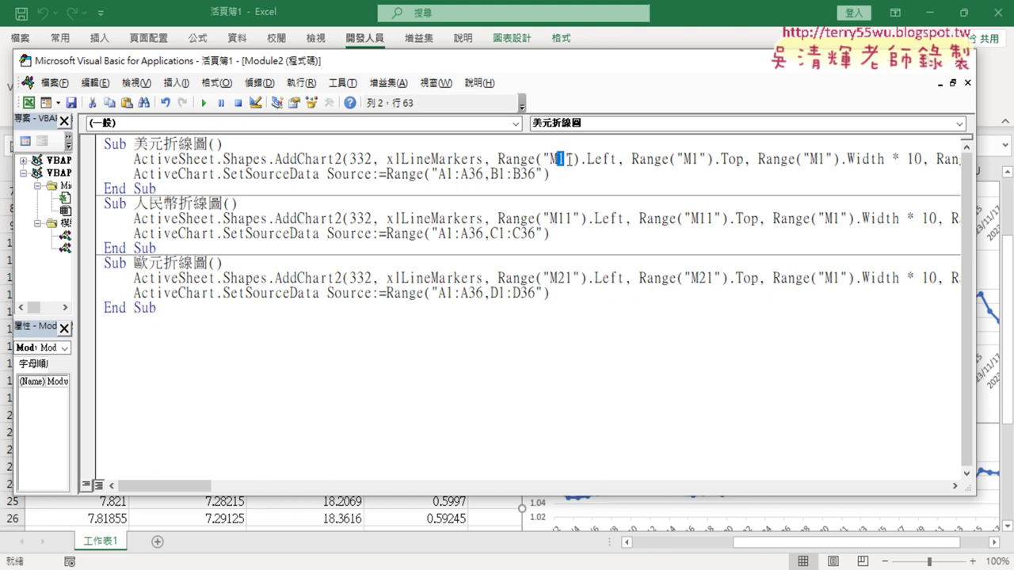
{"action": "double_click", "coordinate": [566, 218]}
{"action": "left_click_drag", "start_coordinate": [563, 278], "coordinate": [571, 278]}
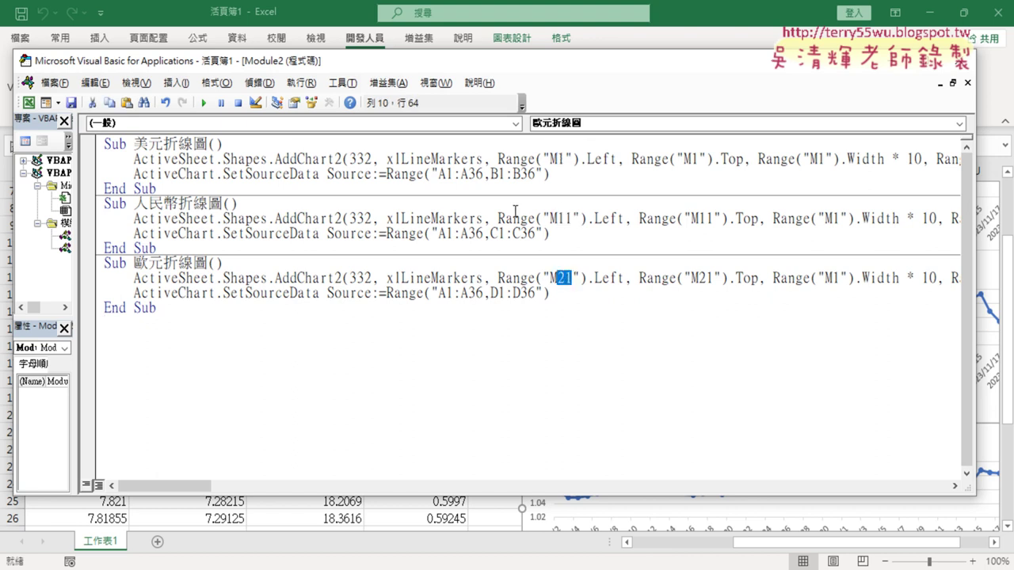
{"action": "left_click_drag", "start_coordinate": [490, 173], "coordinate": [498, 173]}
{"action": "left_click_drag", "start_coordinate": [489, 234], "coordinate": [499, 234]}
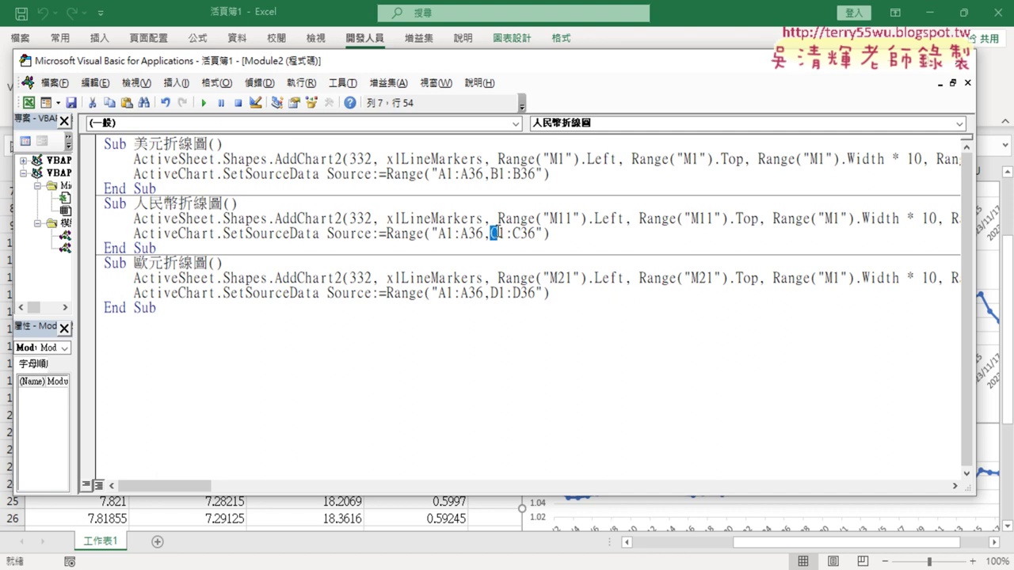
{"action": "left_click_drag", "start_coordinate": [489, 293], "coordinate": [499, 293]}
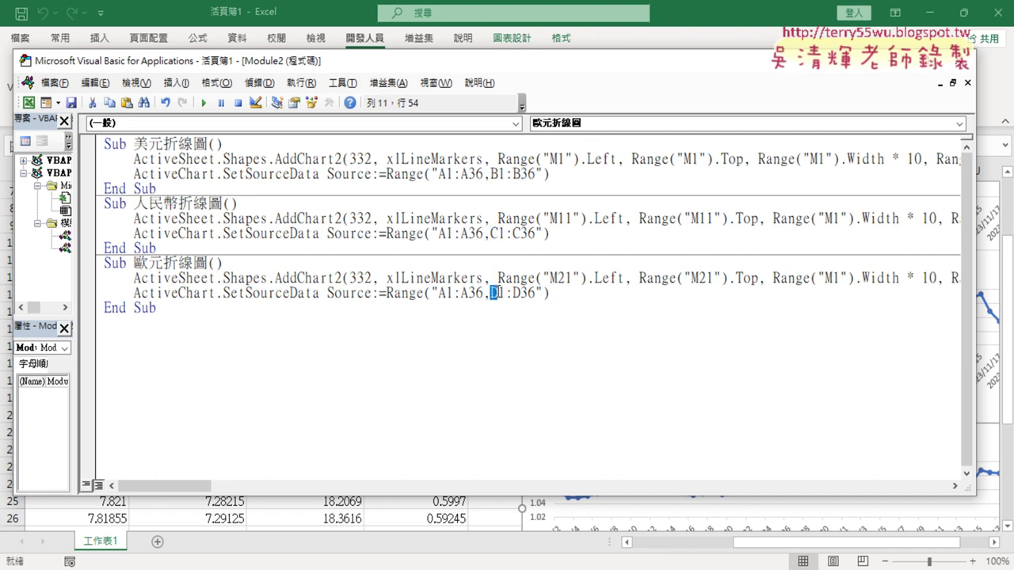
{"action": "left_click", "coordinate": [323, 347]}
{"action": "left_click_drag", "start_coordinate": [163, 263], "coordinate": [193, 263]}
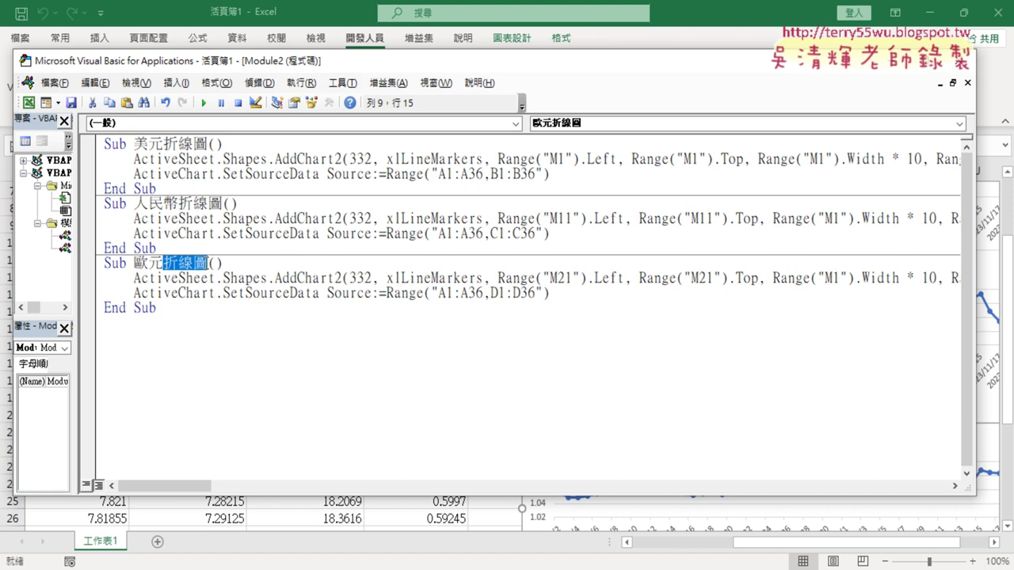
{"action": "left_click", "coordinate": [150, 361]}
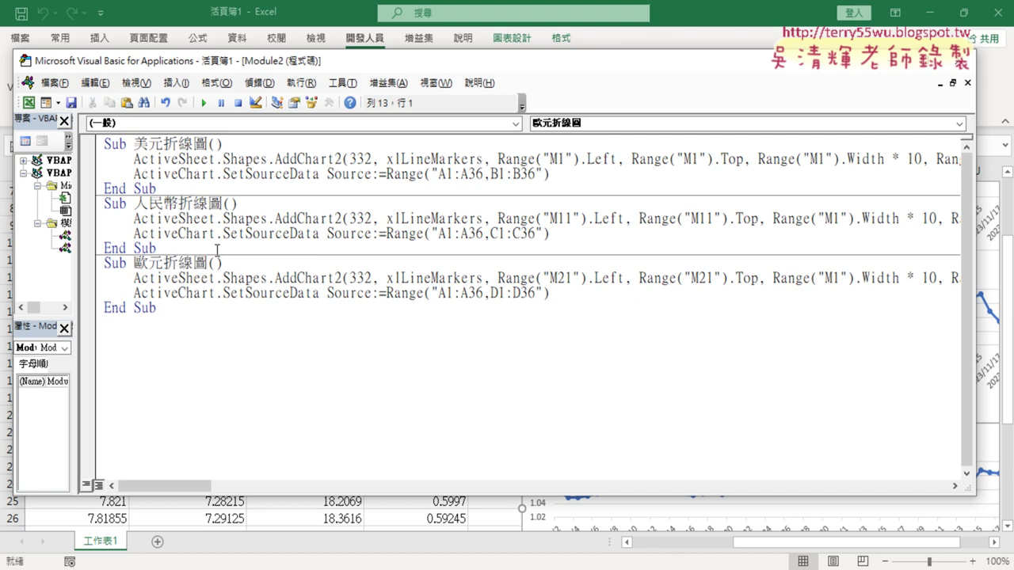
{"action": "left_click_drag", "start_coordinate": [158, 190], "coordinate": [91, 143]}
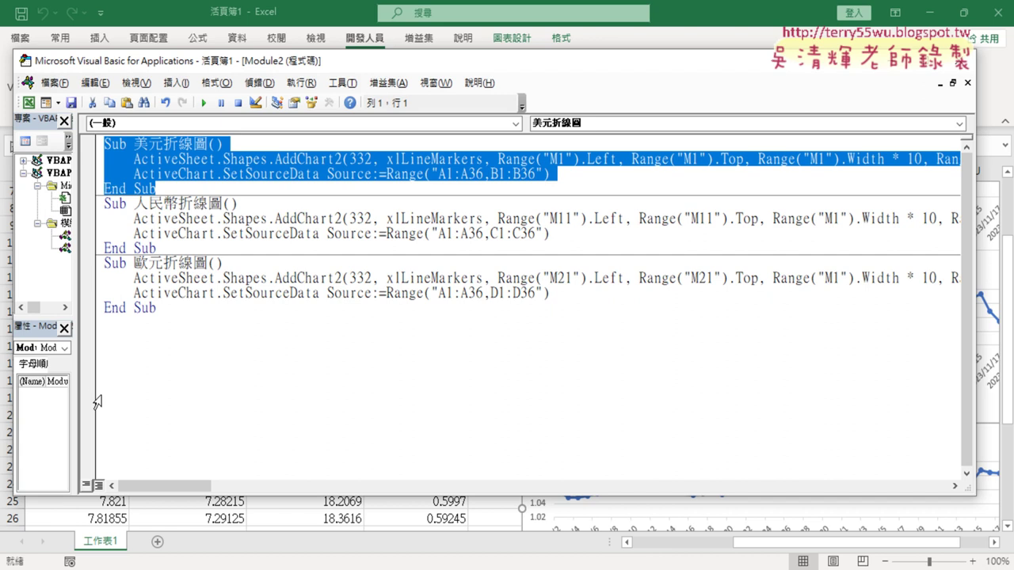